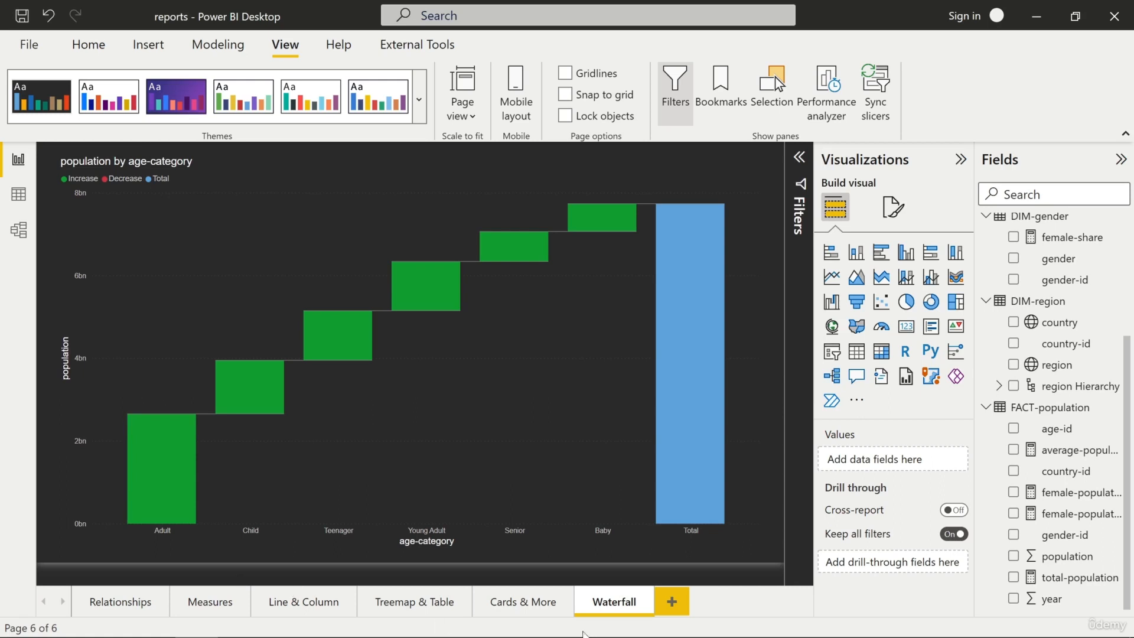
Open the Line & Column report page and select all years in the year slicer
click(521, 605)
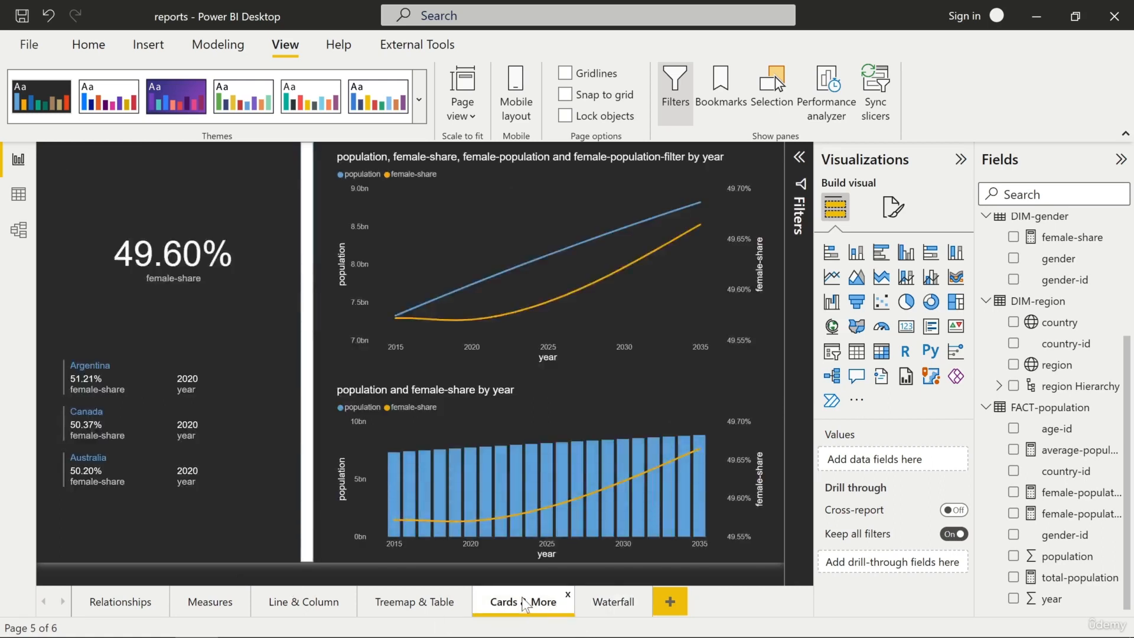
click(424, 607)
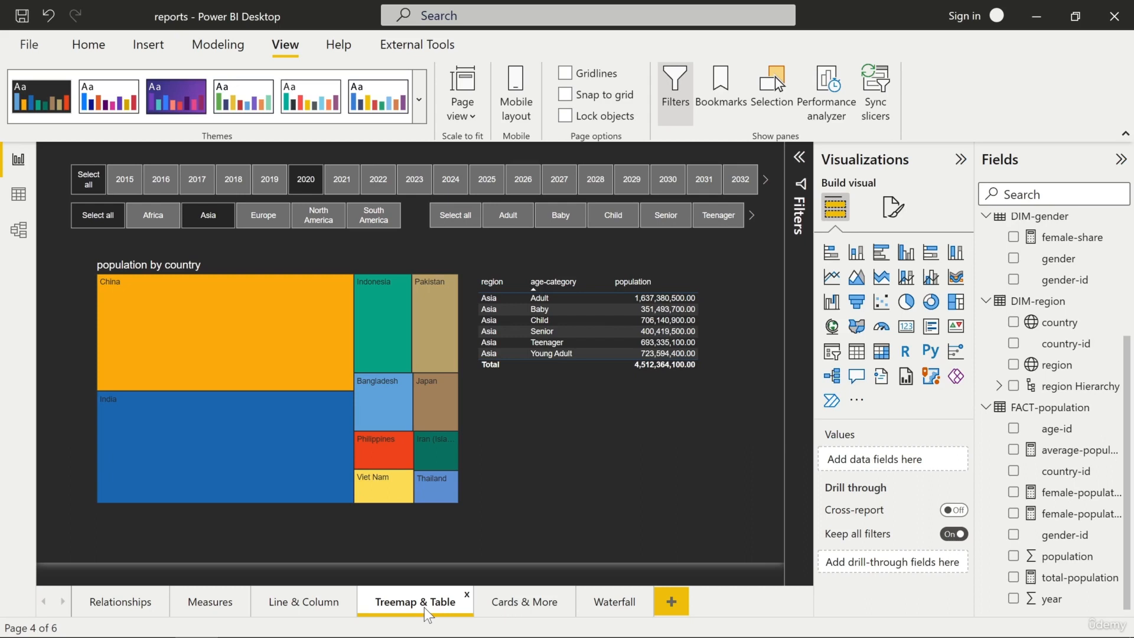
click(311, 604)
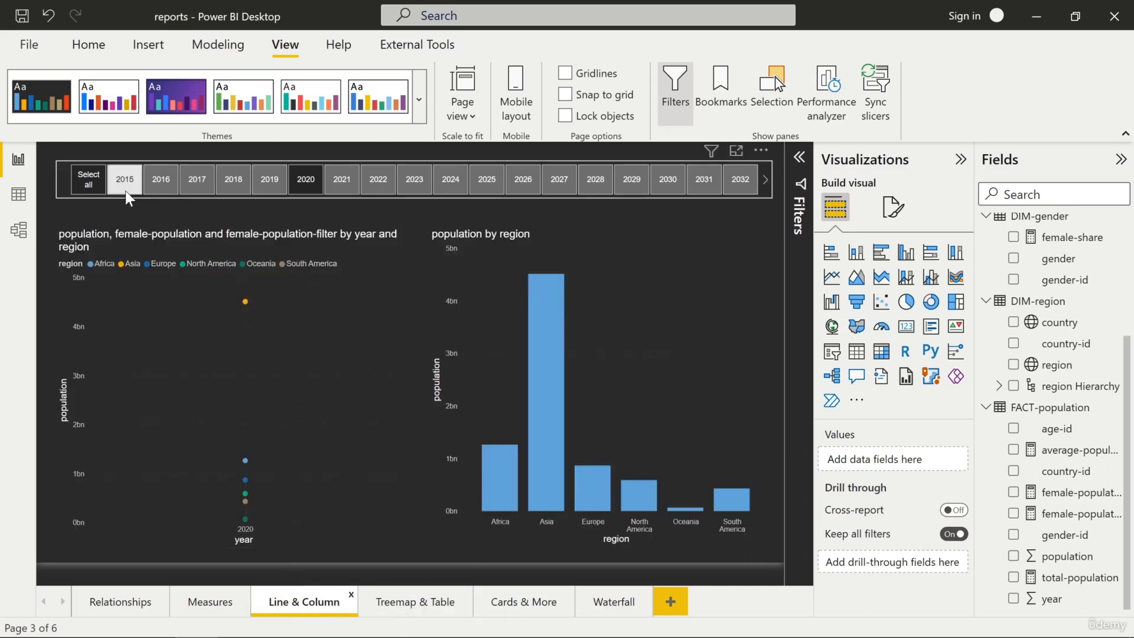
click(84, 179)
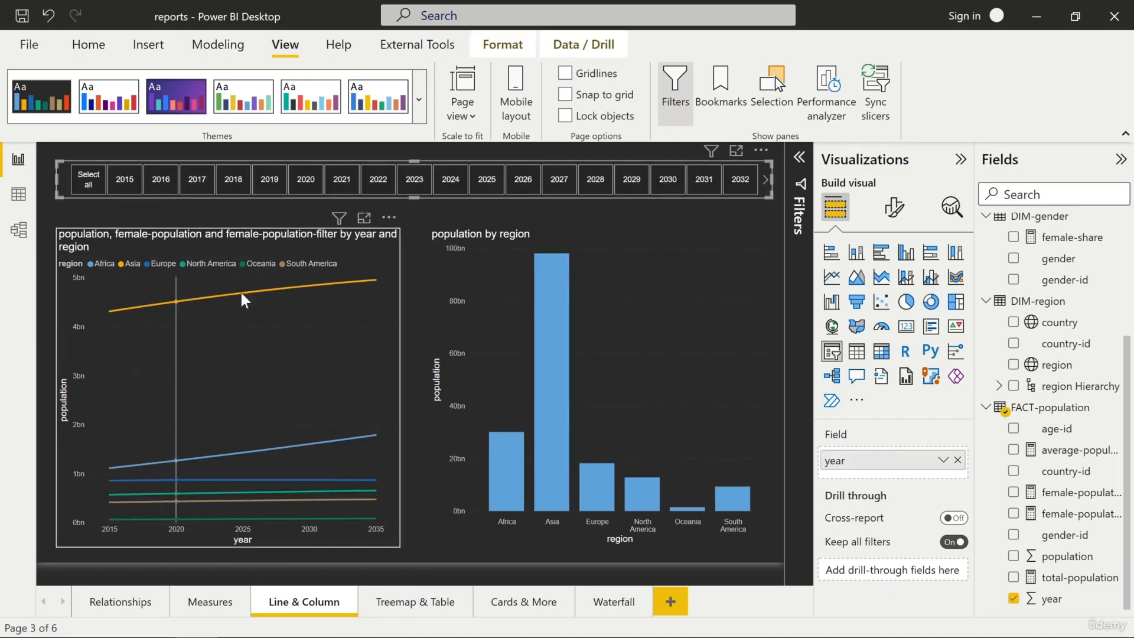
Select the line chart and turn off its X-axis title in the visual format settings
mouse_move(387, 293)
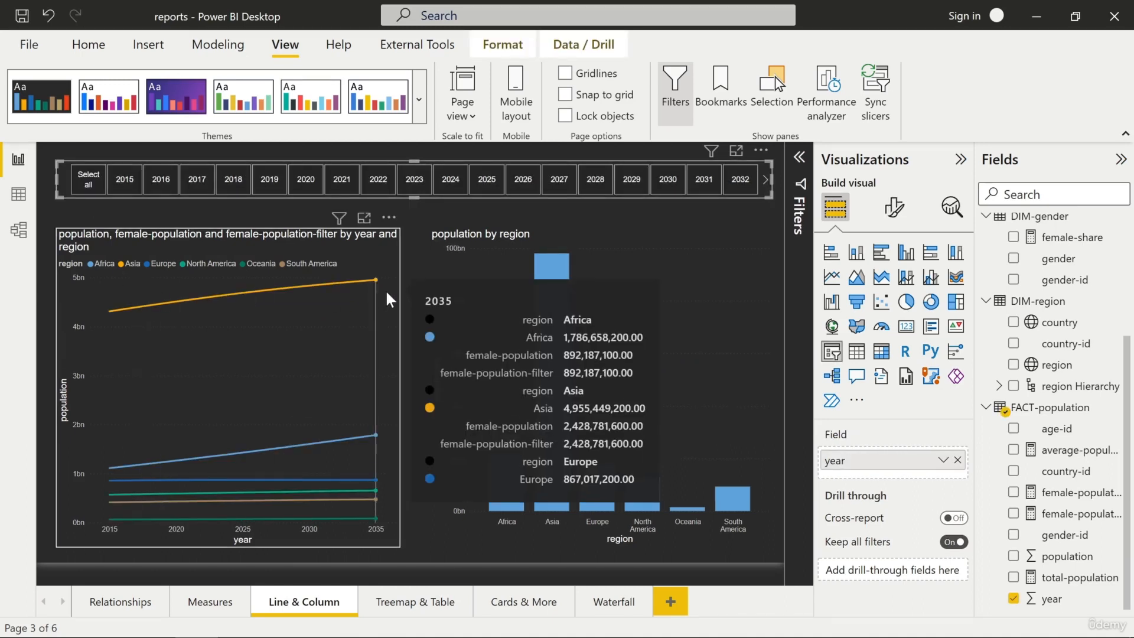
click(161, 229)
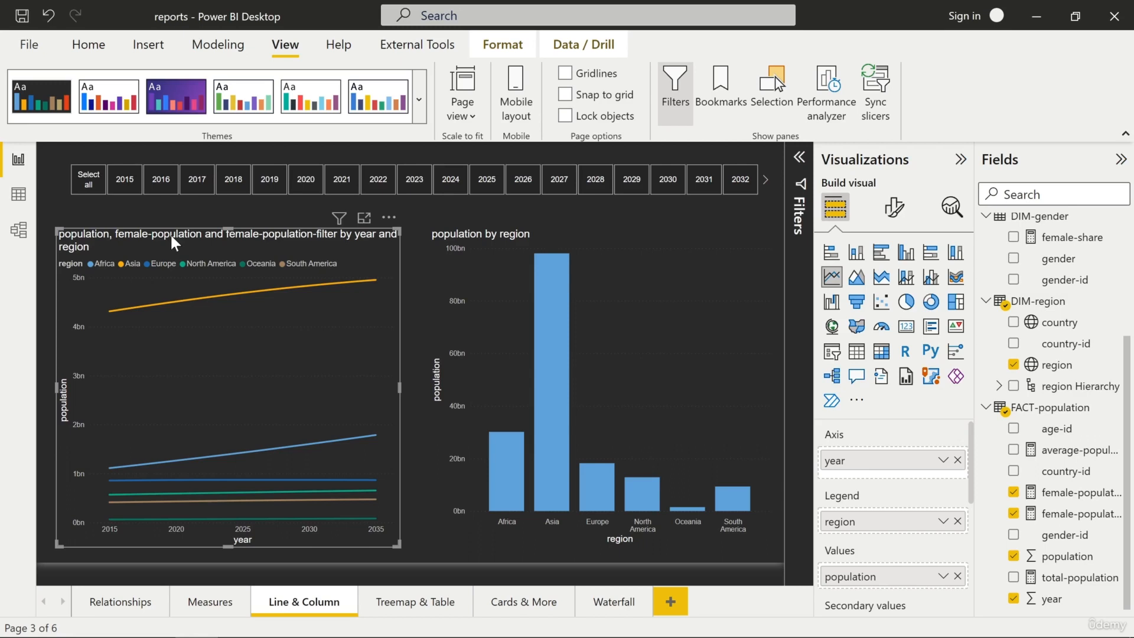
click(893, 210)
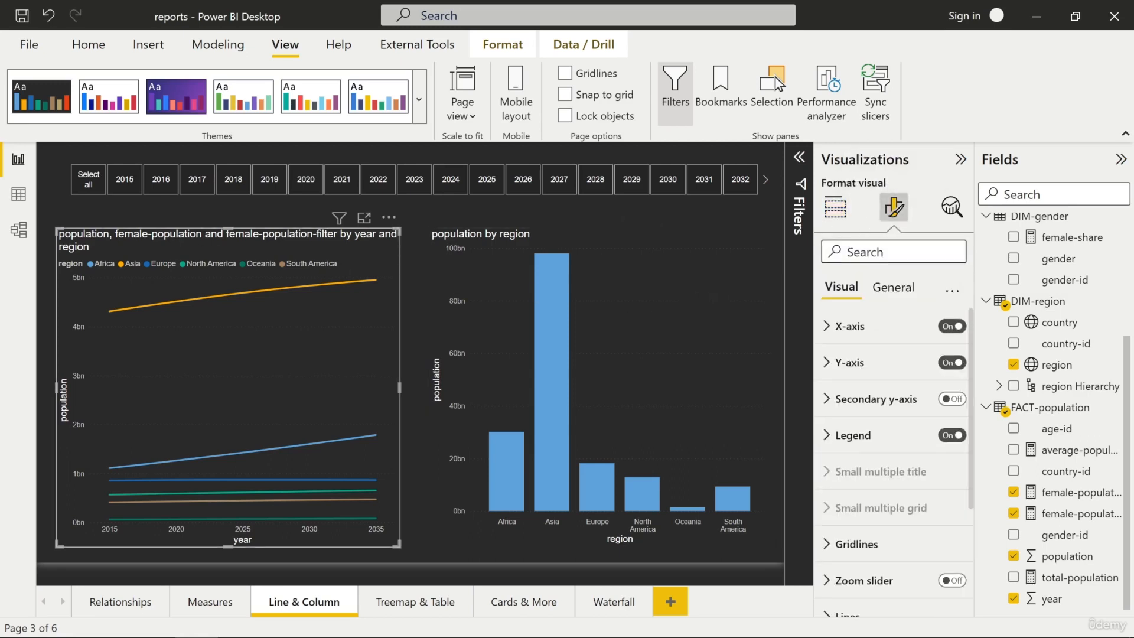
click(850, 326)
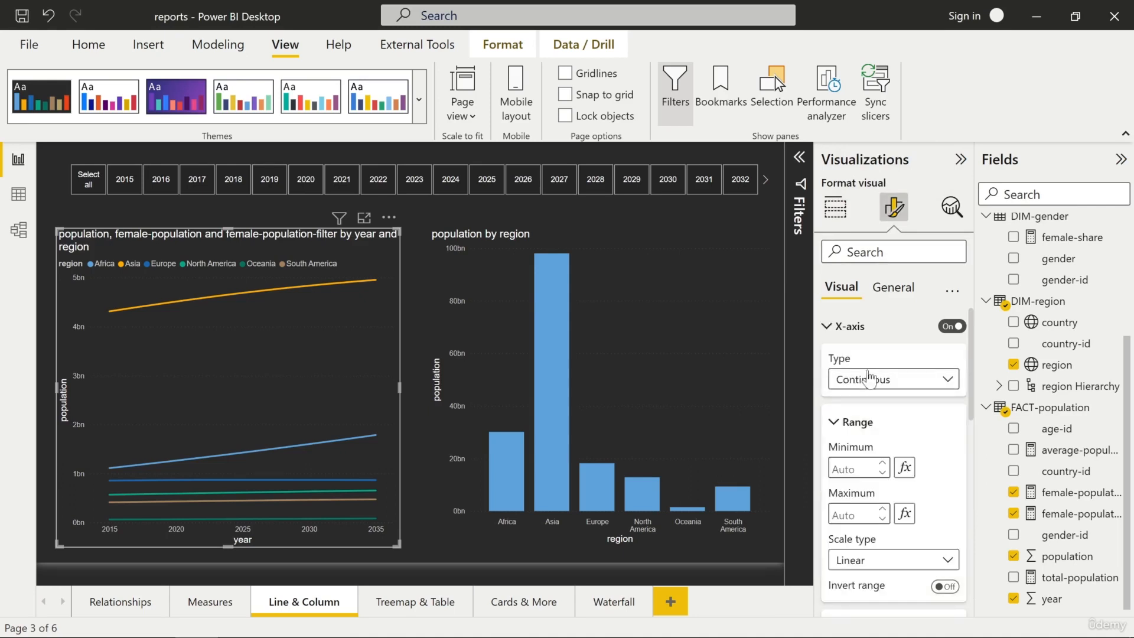
scroll(866, 372, down, 5)
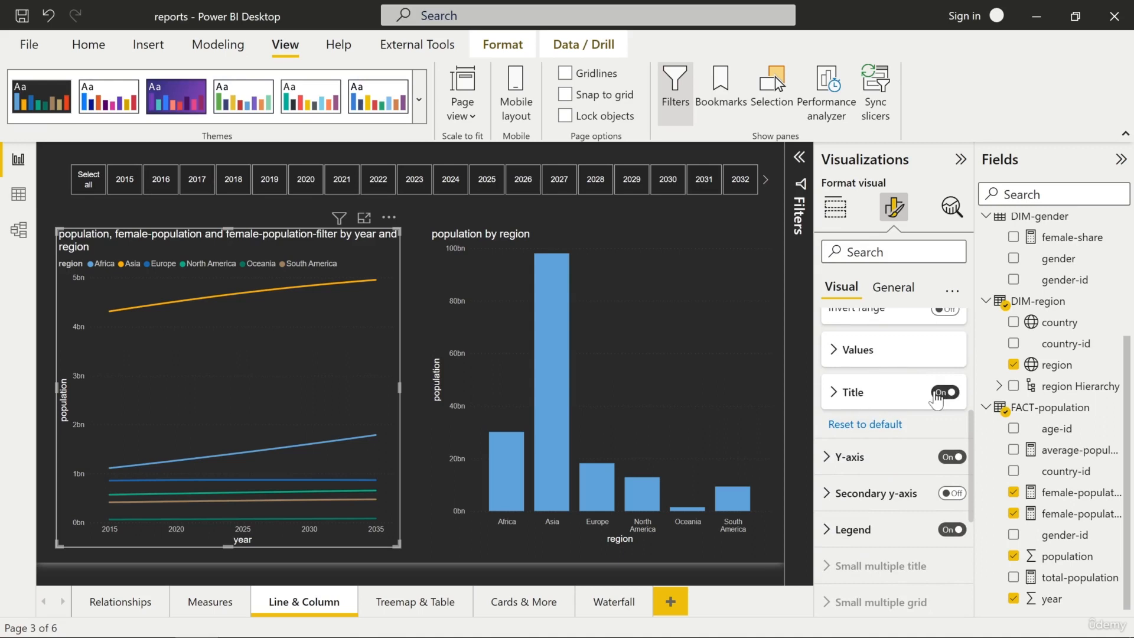
click(944, 392)
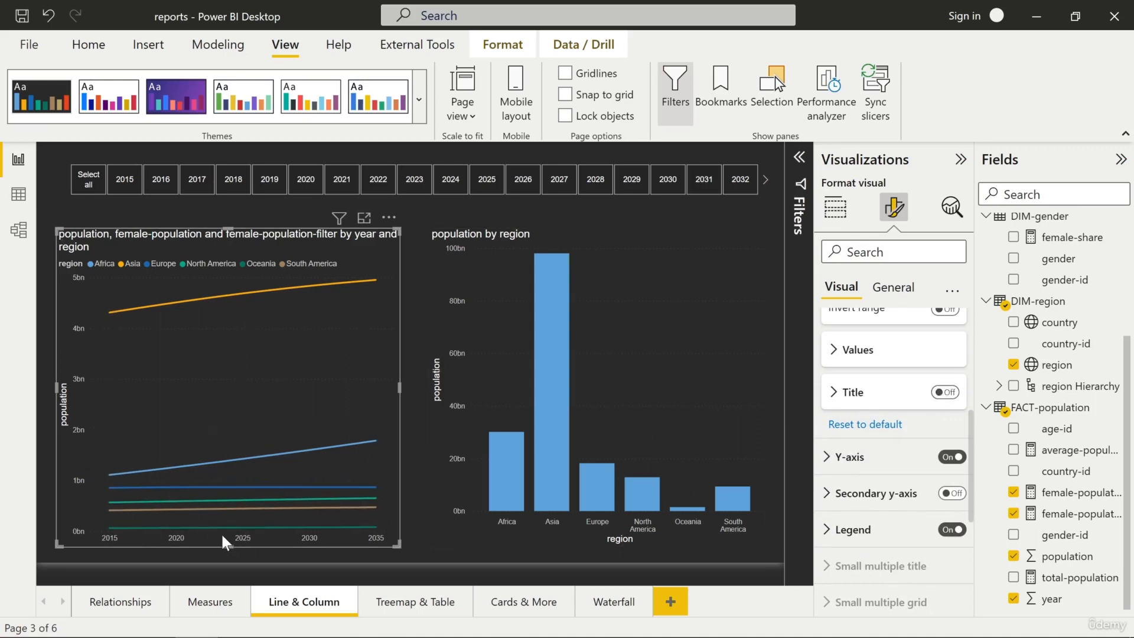
Turn off the line chart's Y-axis title
scroll(895, 408, up, 5)
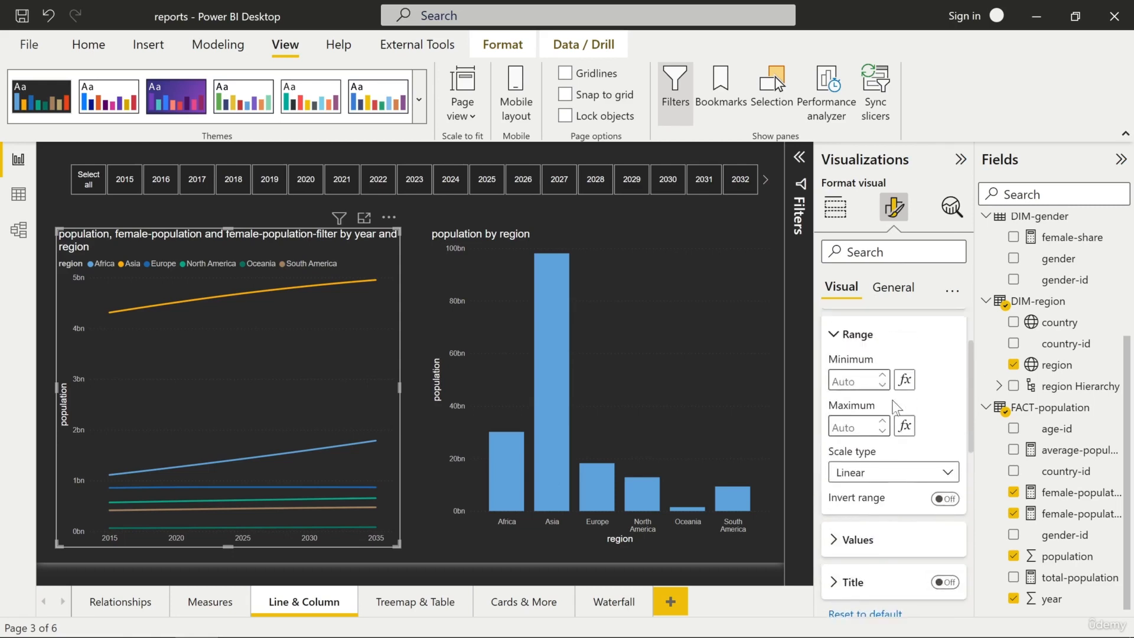
click(828, 328)
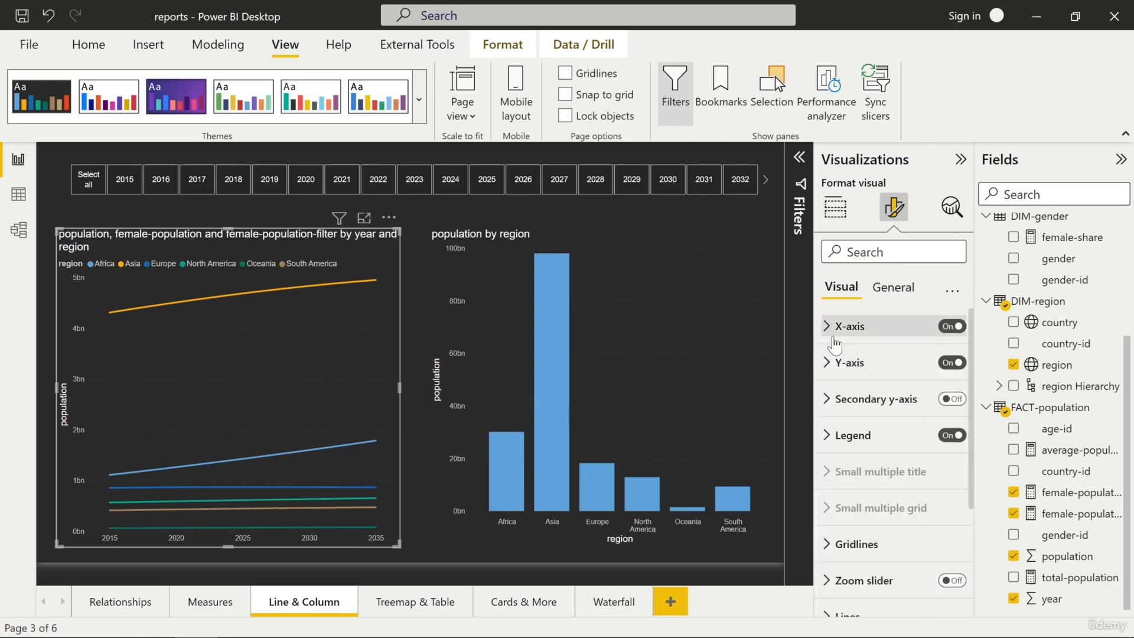
click(826, 367)
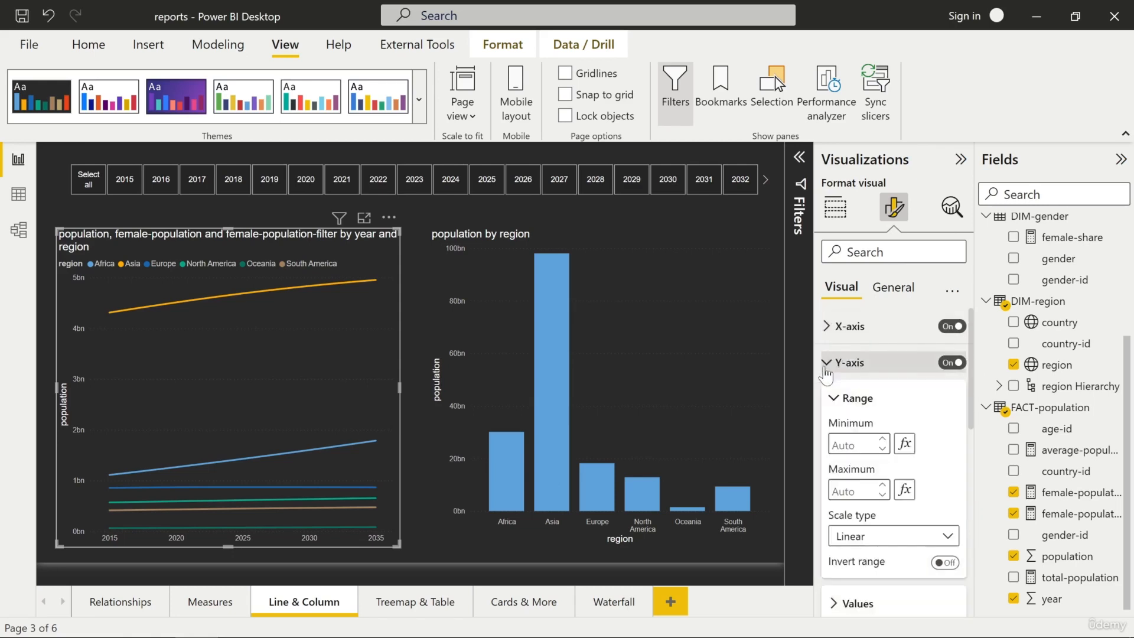
scroll(884, 428, down, 3)
scroll(886, 418, down, 1)
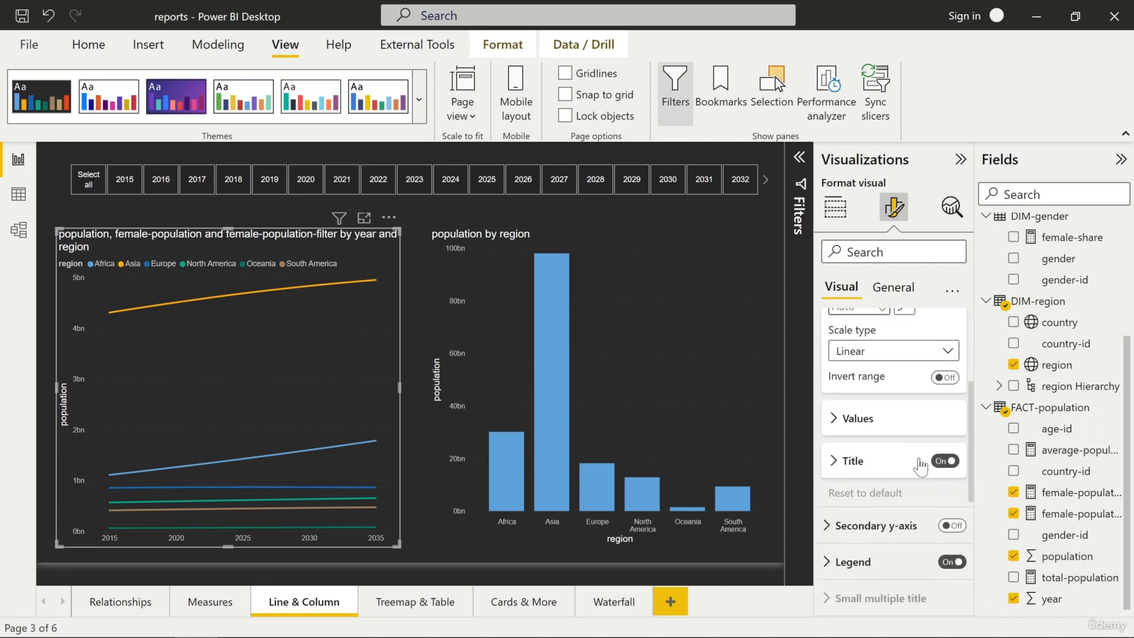
click(944, 461)
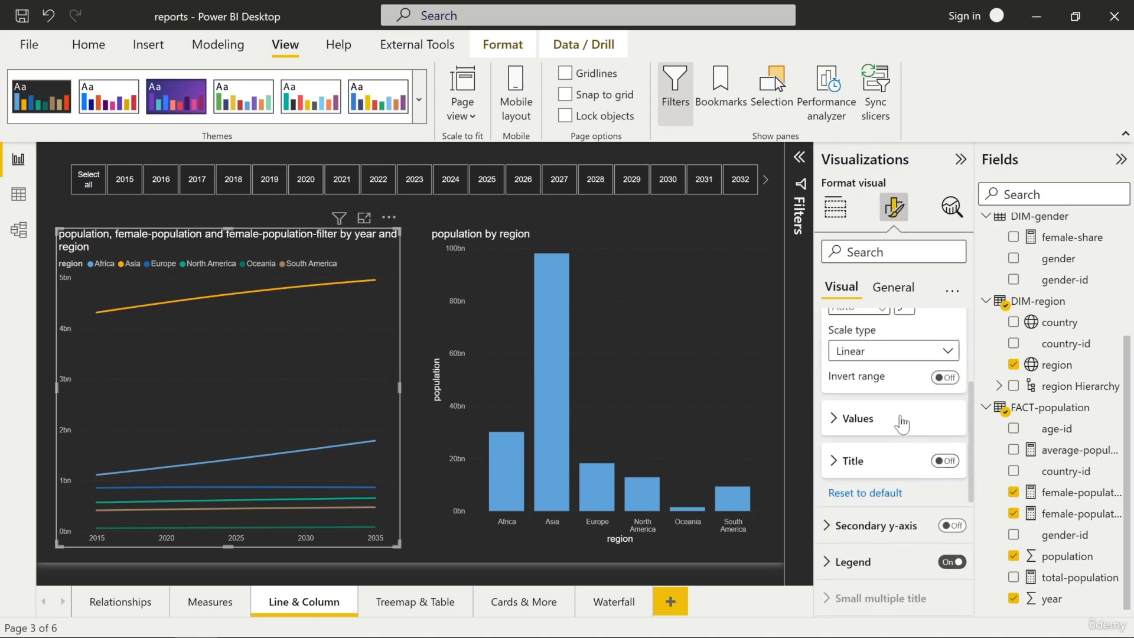
Set the line chart's legend position to Top center
scroll(904, 419, up, 5)
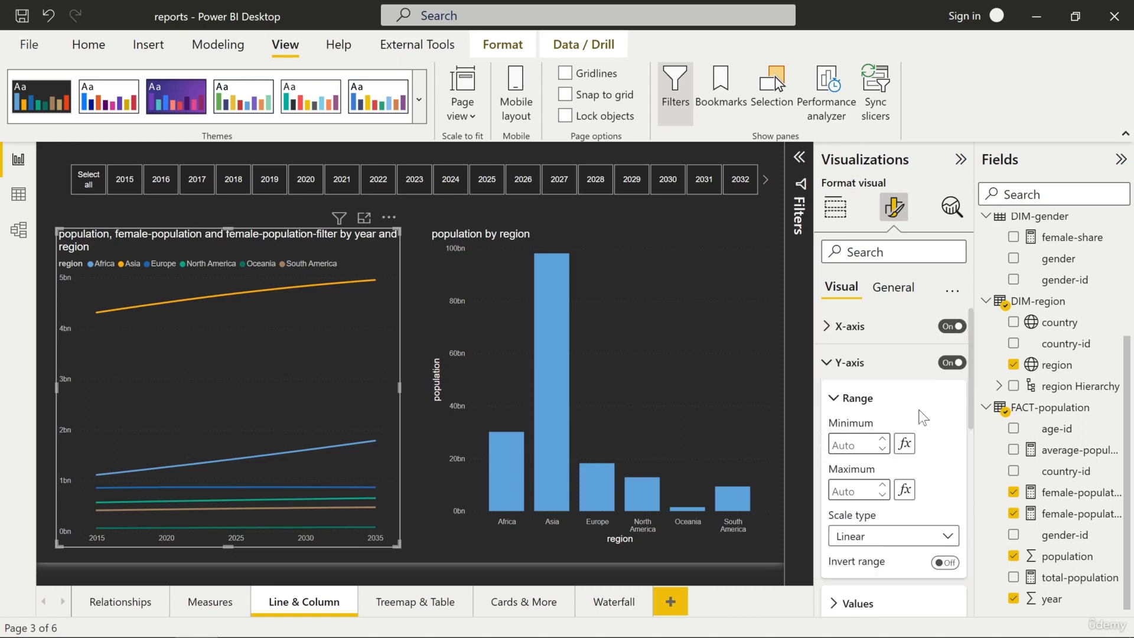
click(827, 366)
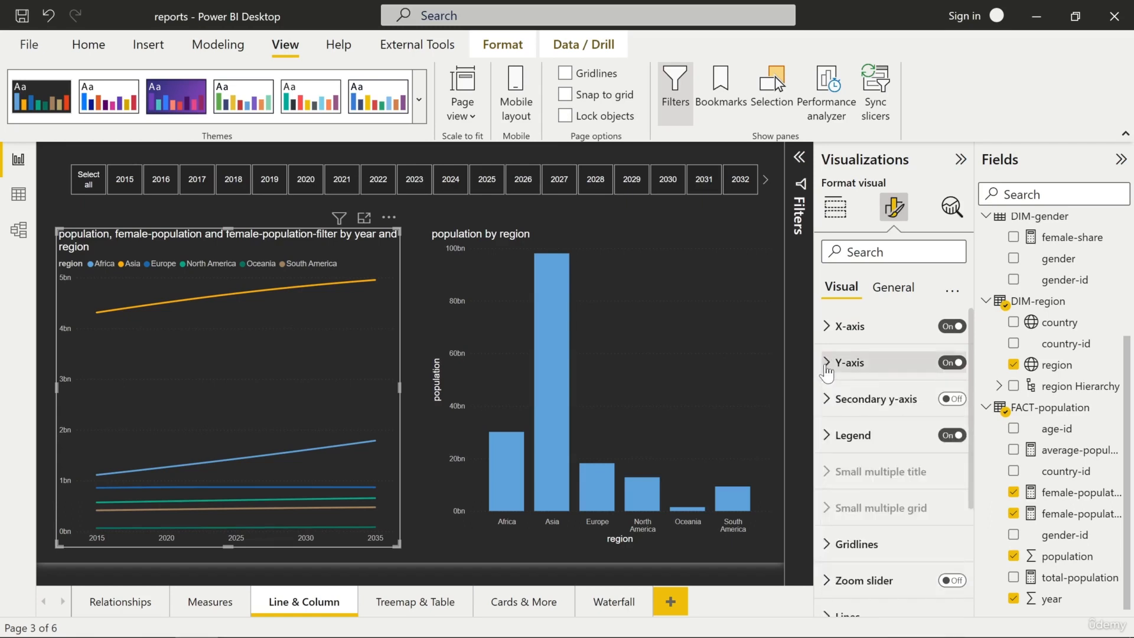
scroll(827, 384, down, 1)
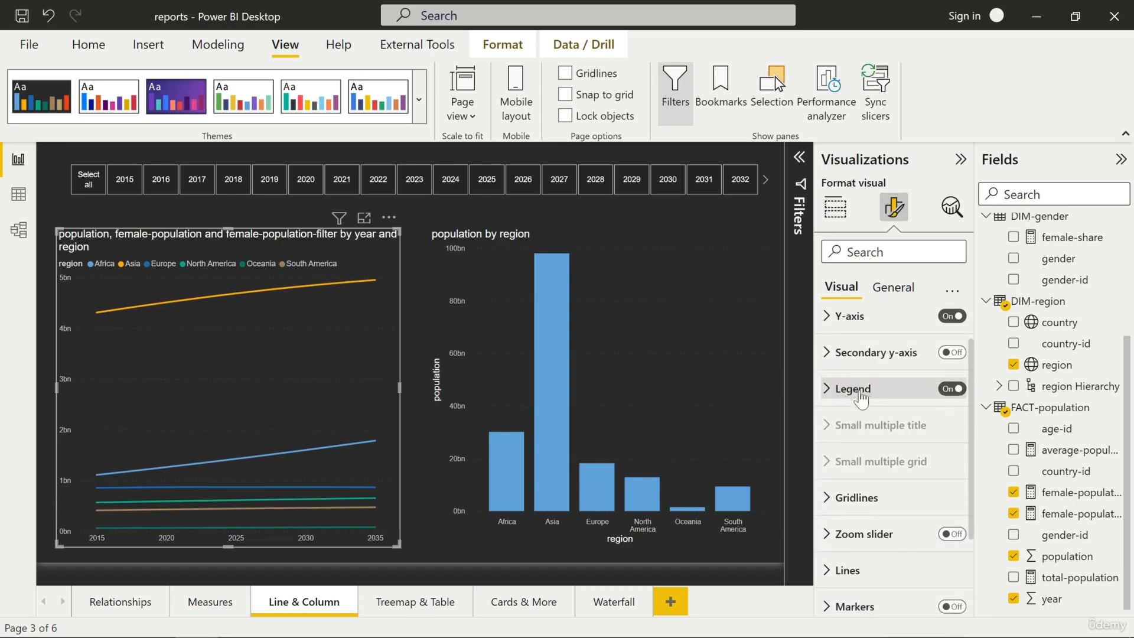
click(826, 388)
scroll(830, 394, down, 1)
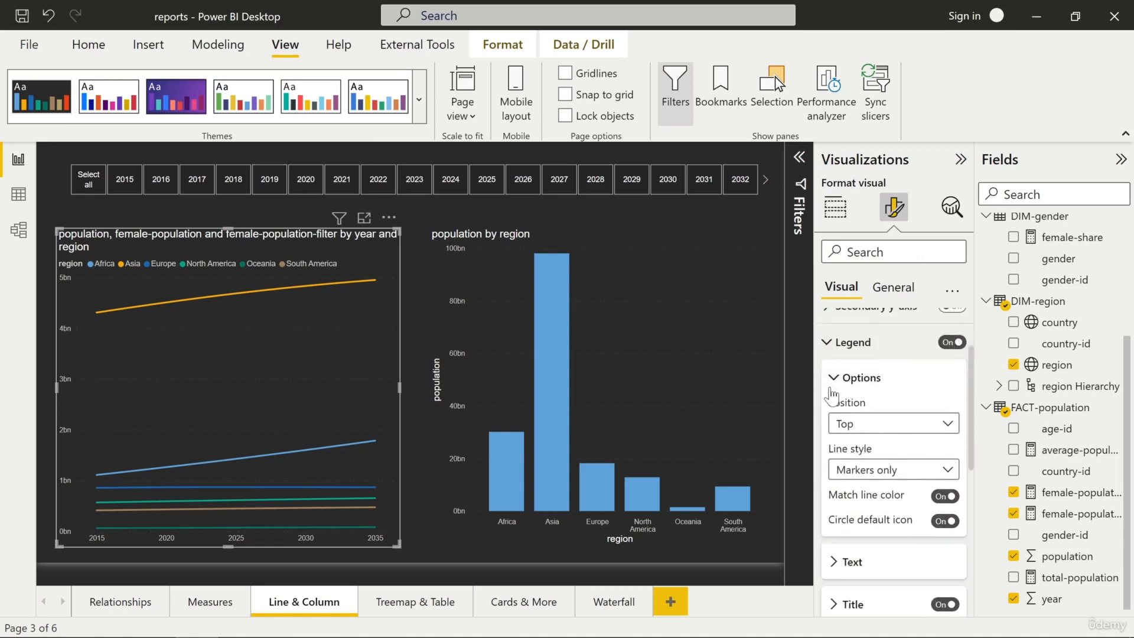
click(884, 427)
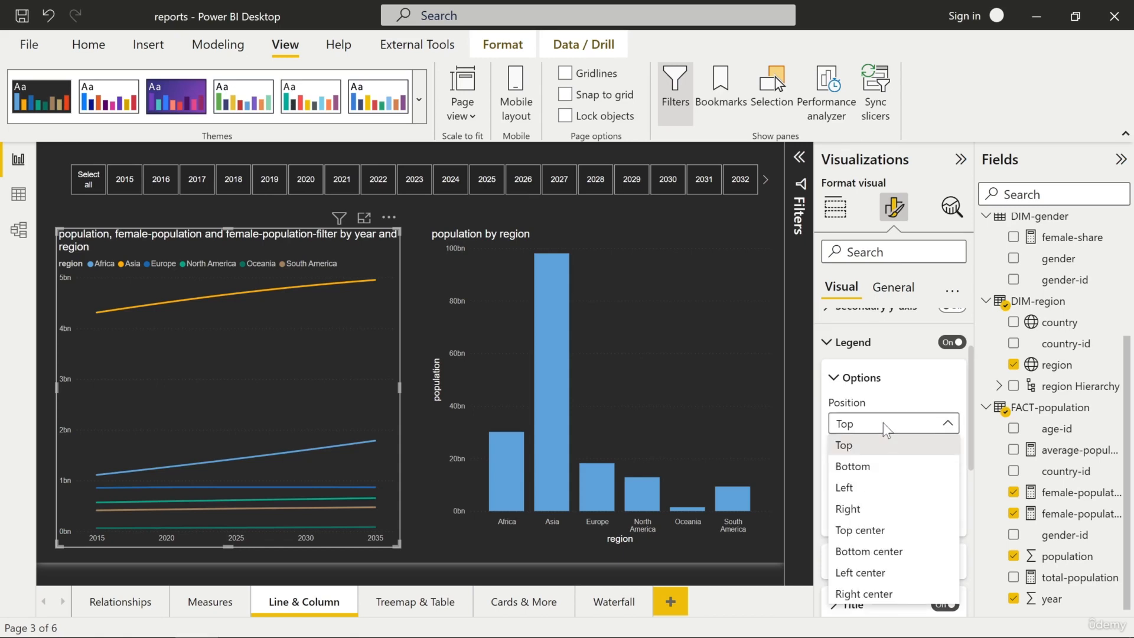
click(866, 531)
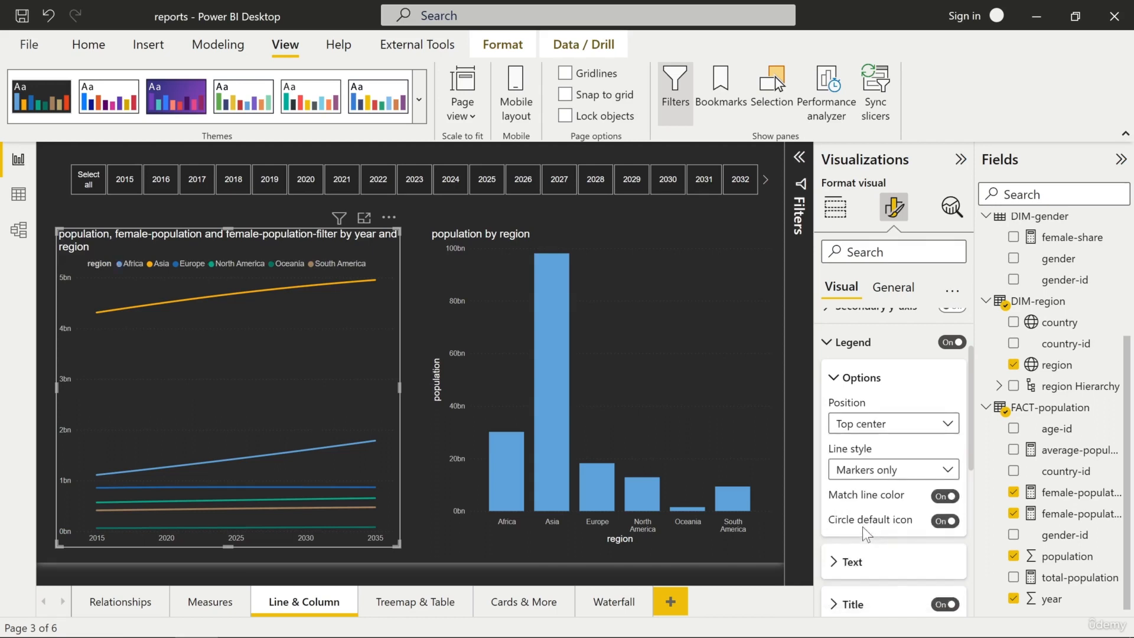
Set the legend line style to Line only and turn off the legend title
click(919, 476)
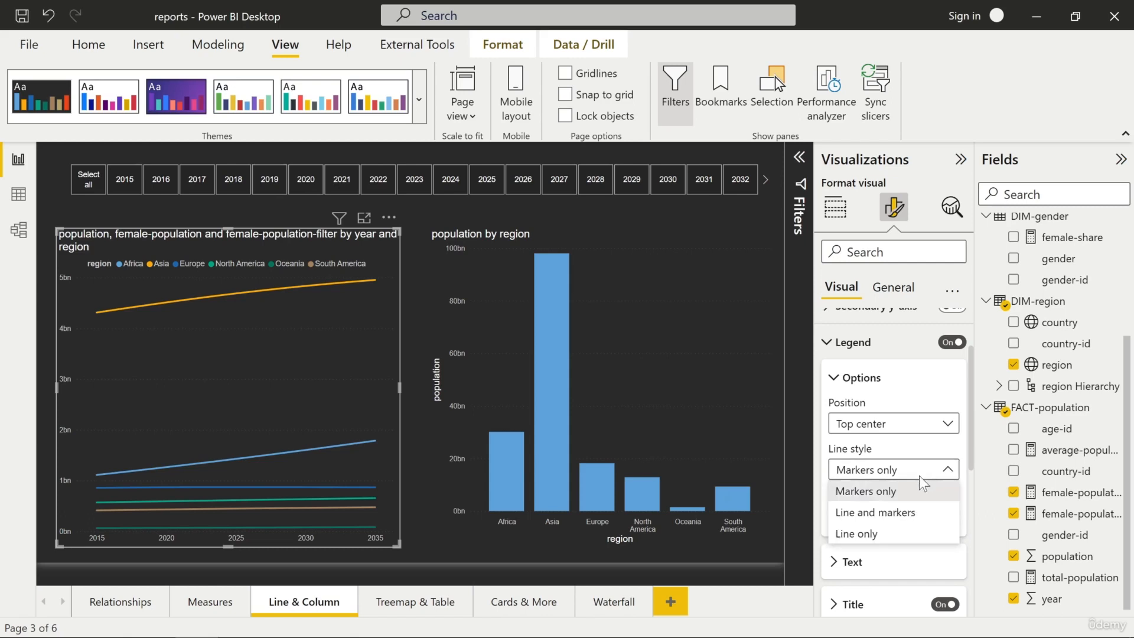
click(889, 533)
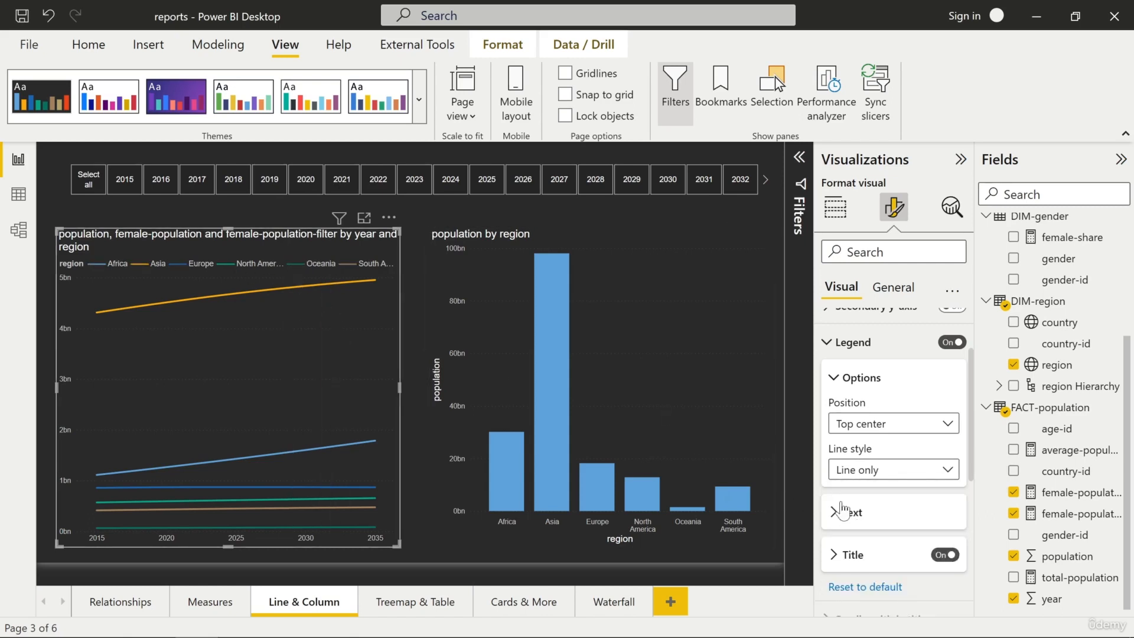
click(944, 555)
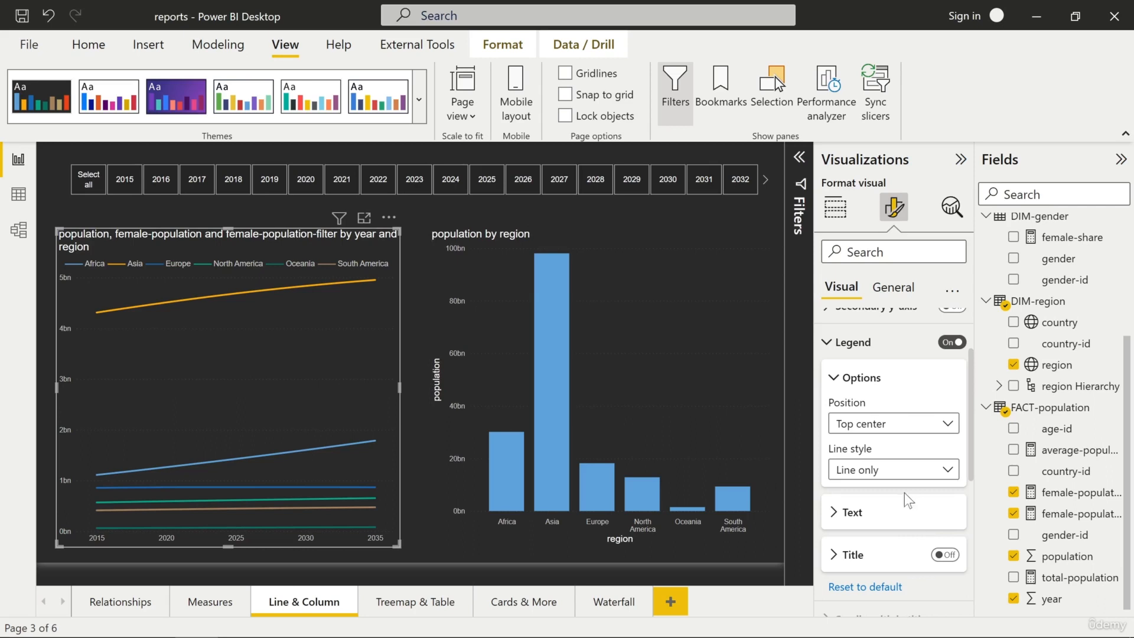
Center-align the line chart's title horizontally in the general format settings
scroll(904, 493, up, 3)
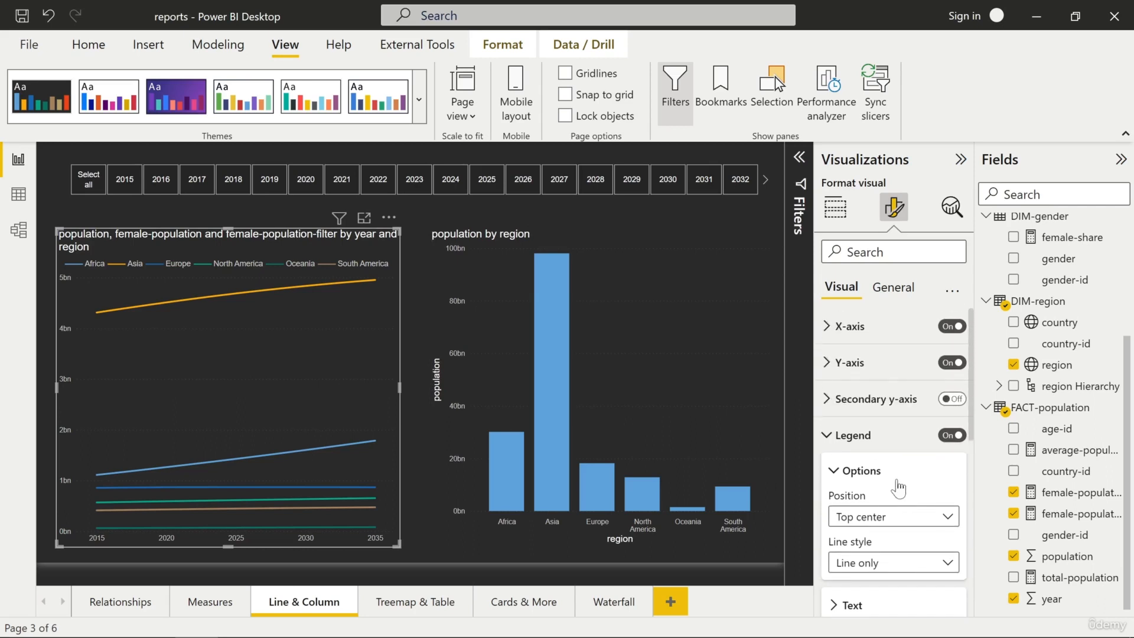
scroll(889, 473, down, 5)
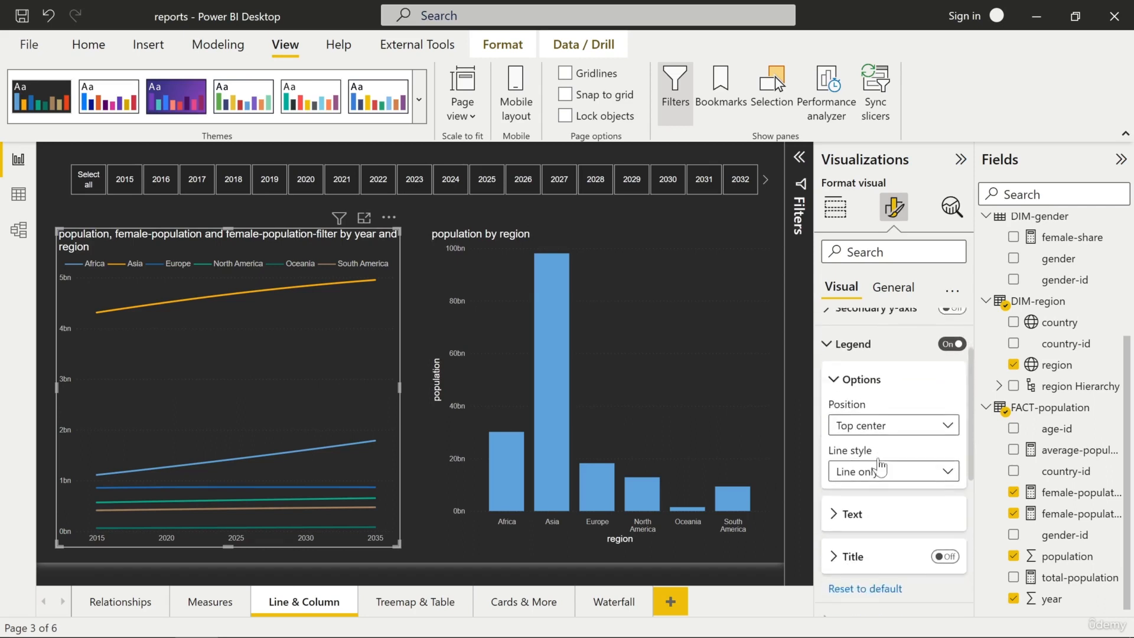
scroll(881, 444, up, 5)
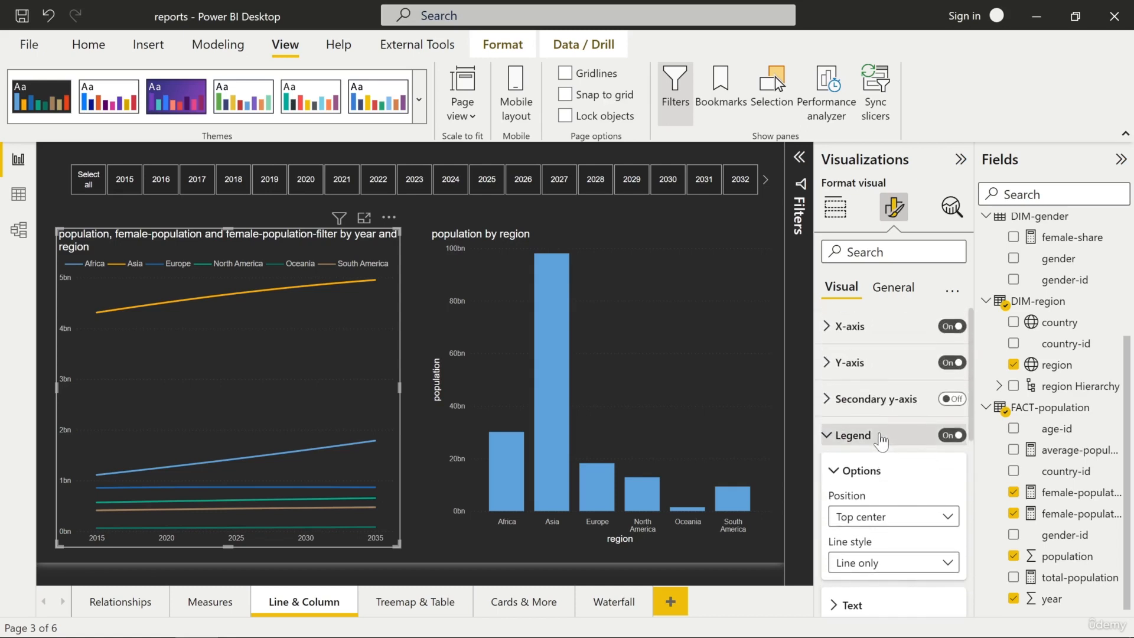
click(835, 437)
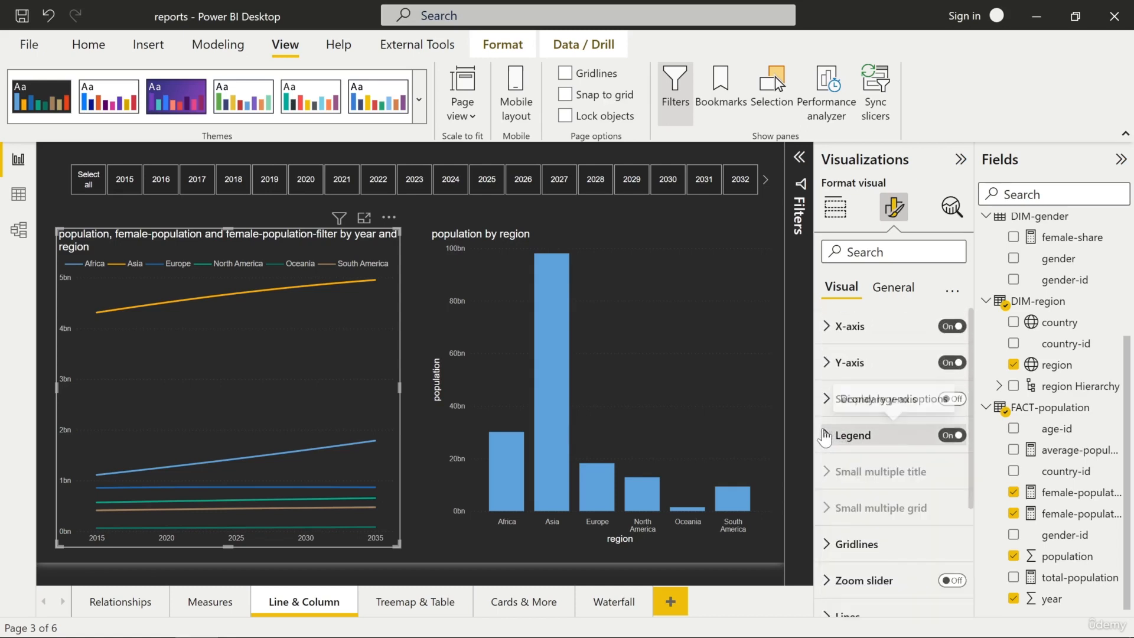
scroll(827, 424, down, 3)
scroll(856, 413, down, 2)
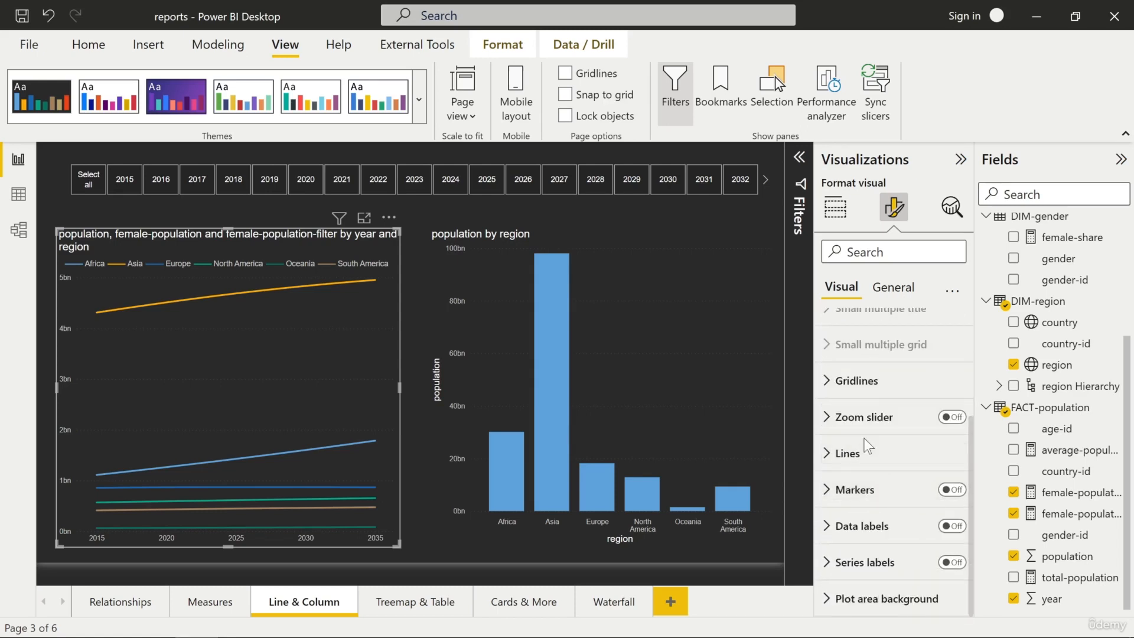
click(890, 288)
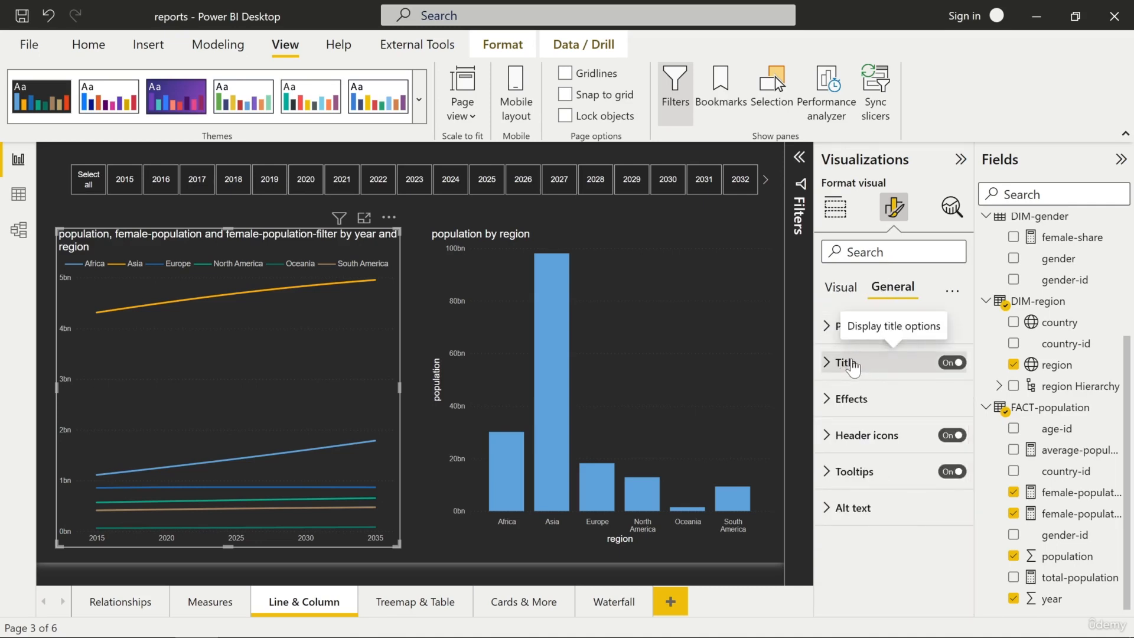
click(822, 366)
scroll(824, 370, down, 1)
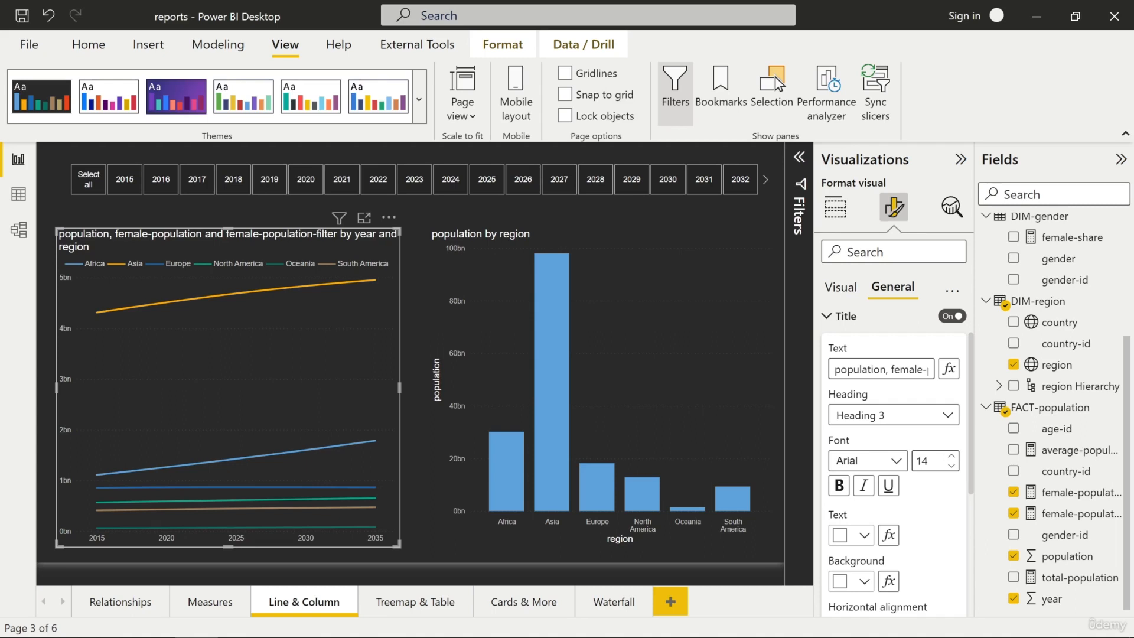
scroll(848, 396, down, 2)
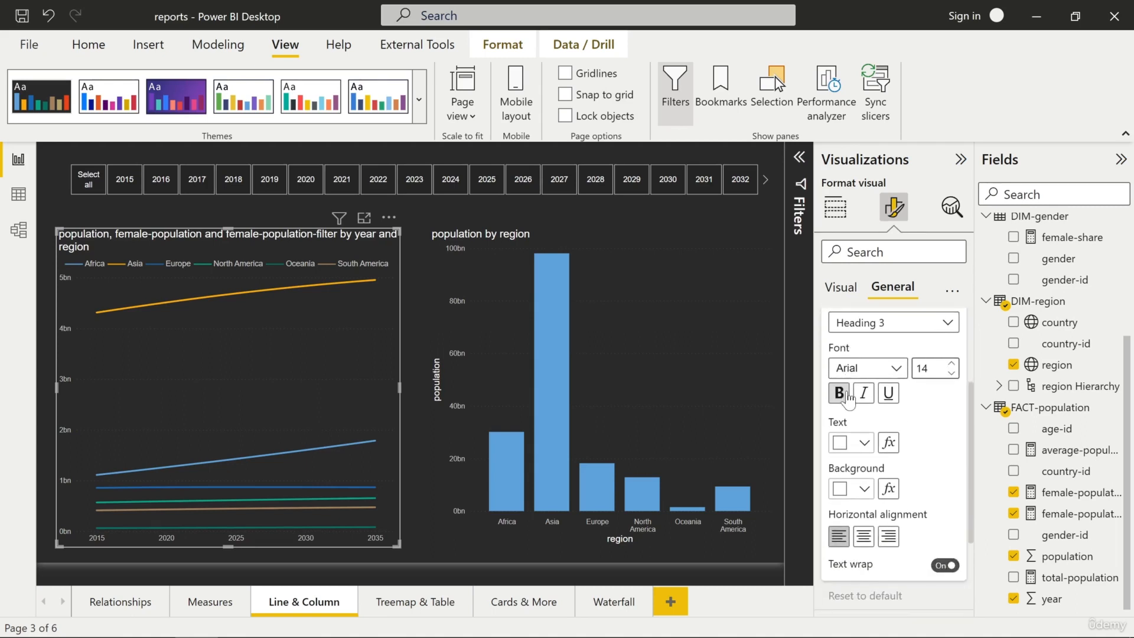
click(863, 542)
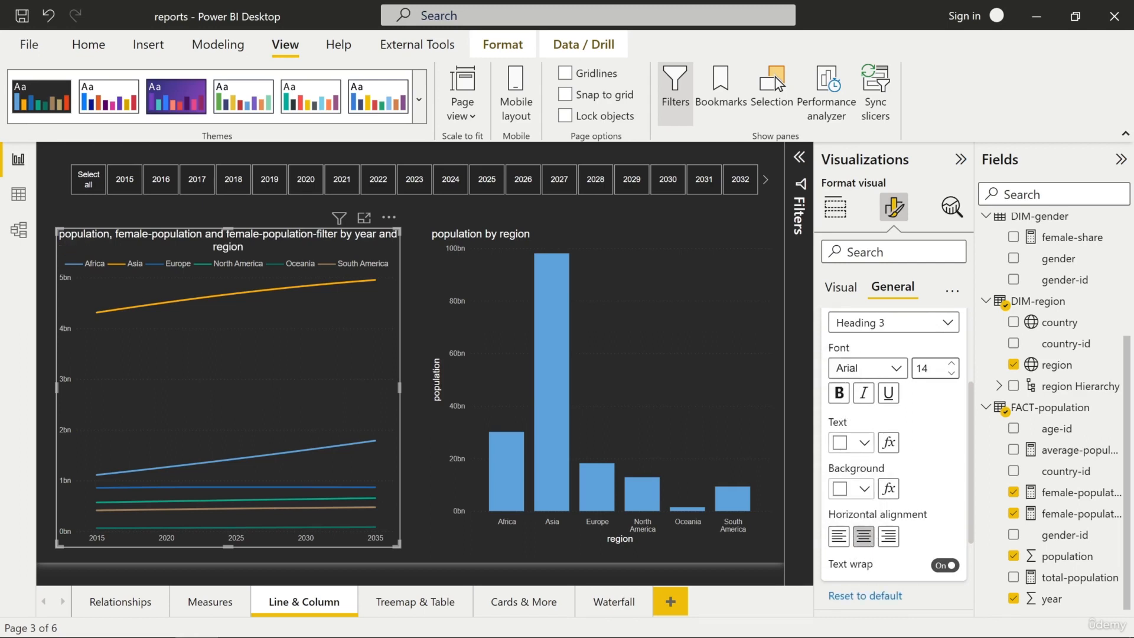
Turn the title's text wrap off and back on
click(947, 567)
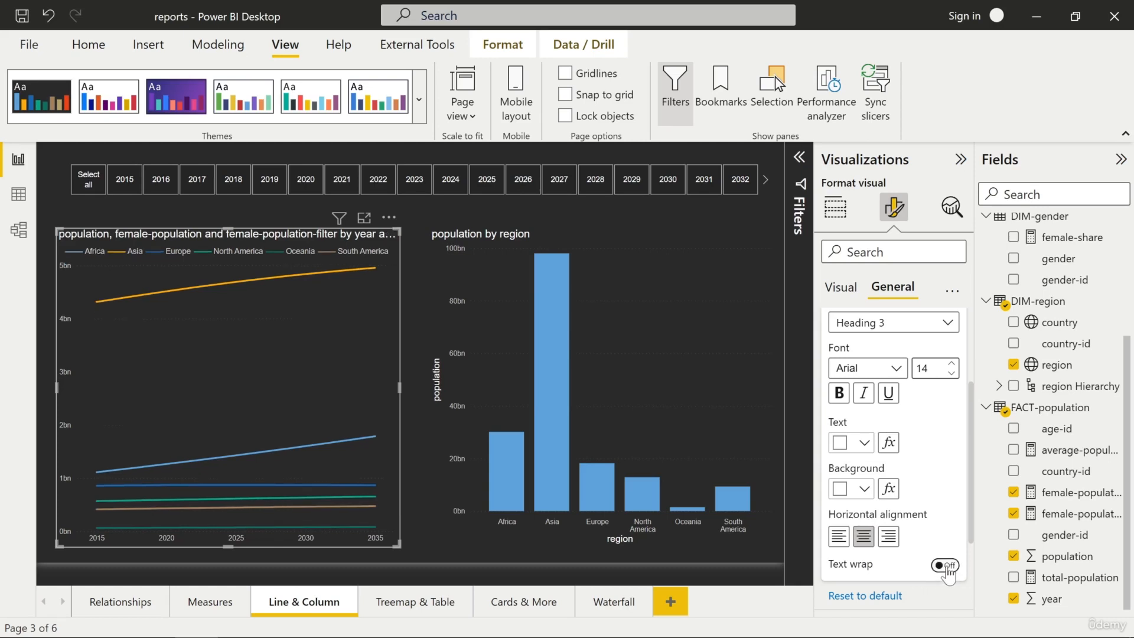
click(947, 567)
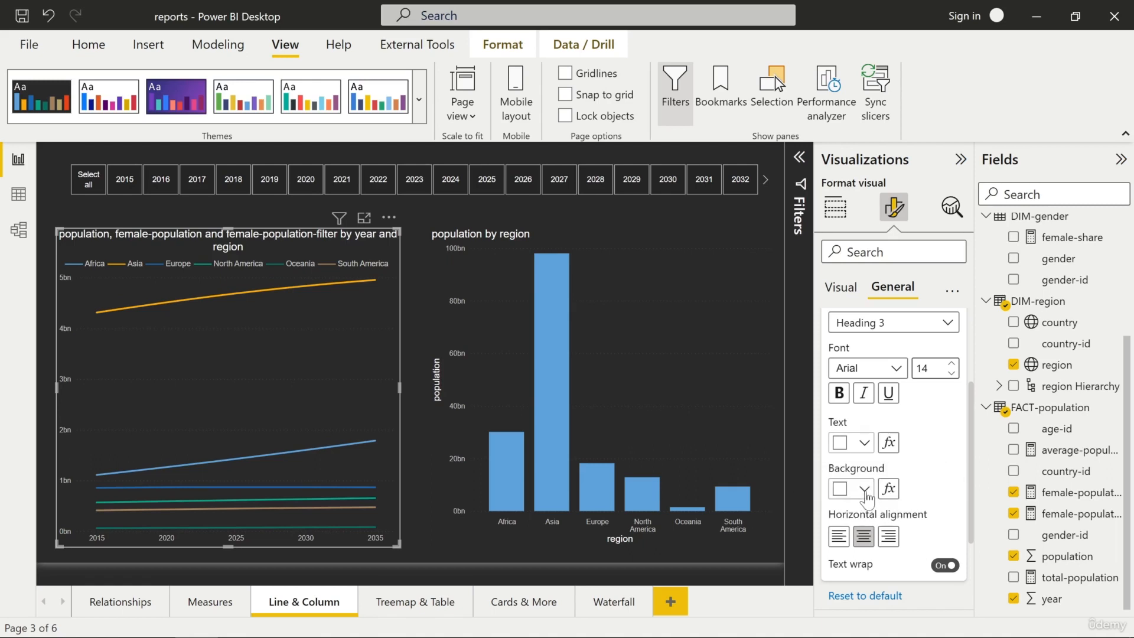
Set the line chart title's background to black and its font size to 15
click(865, 491)
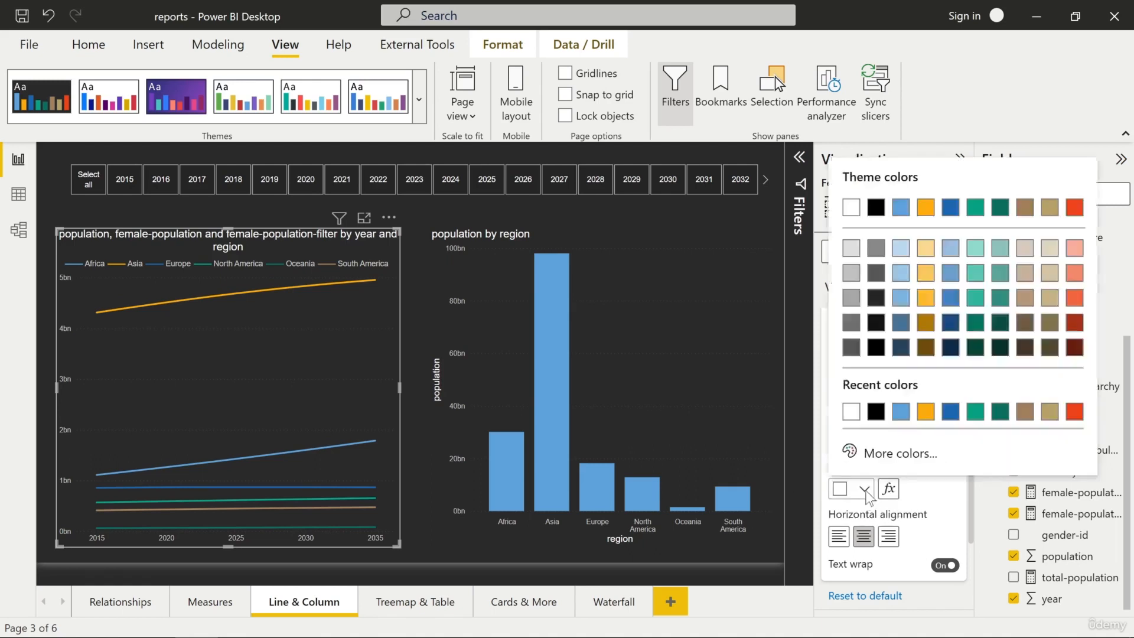
click(876, 209)
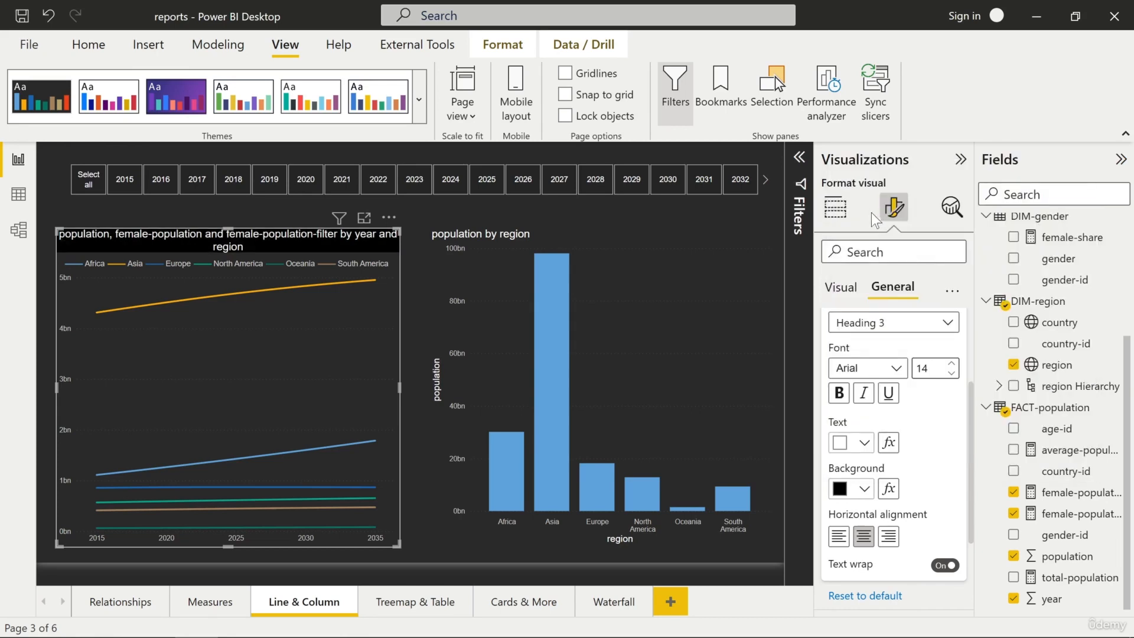
click(951, 364)
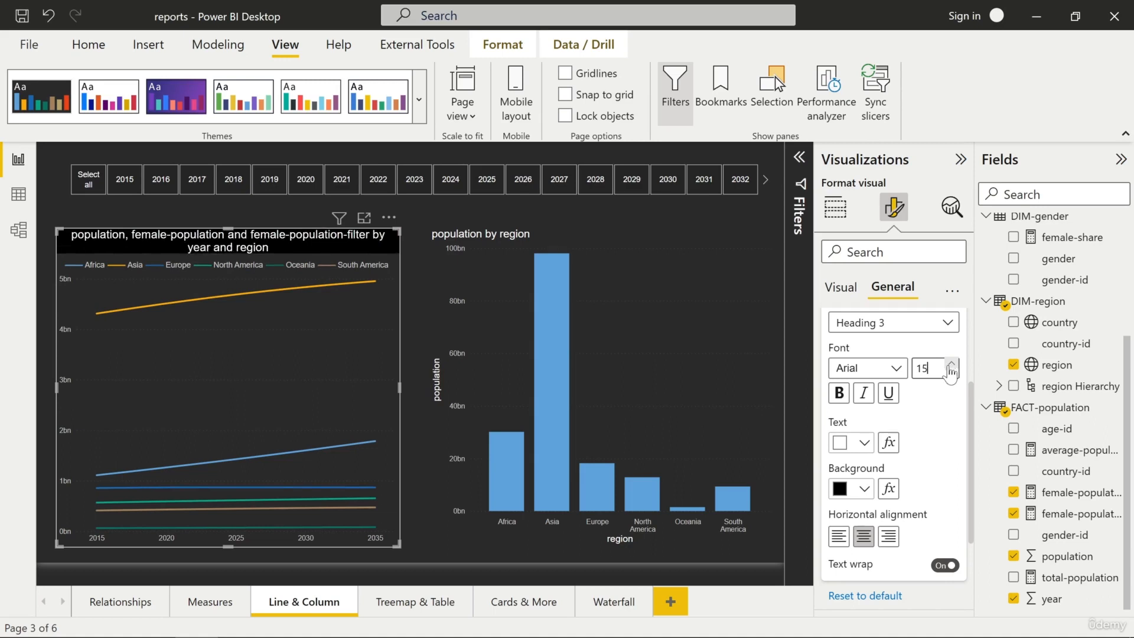
Turn on the line chart's visual border in the Effects settings
scroll(933, 402, down, 2)
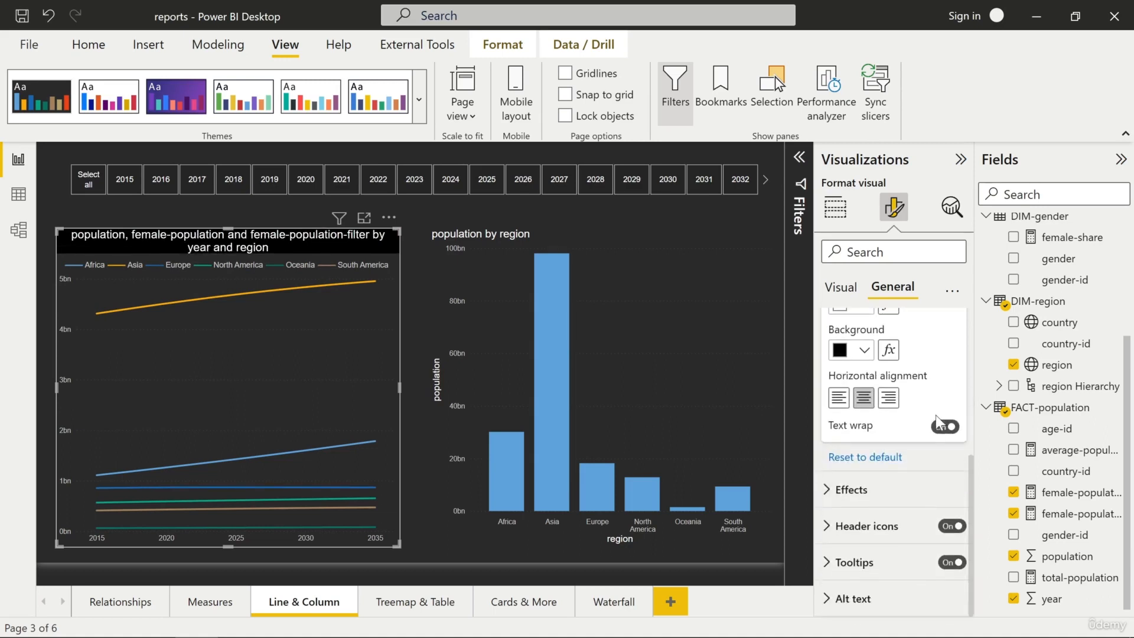
click(851, 493)
scroll(865, 381, down, 3)
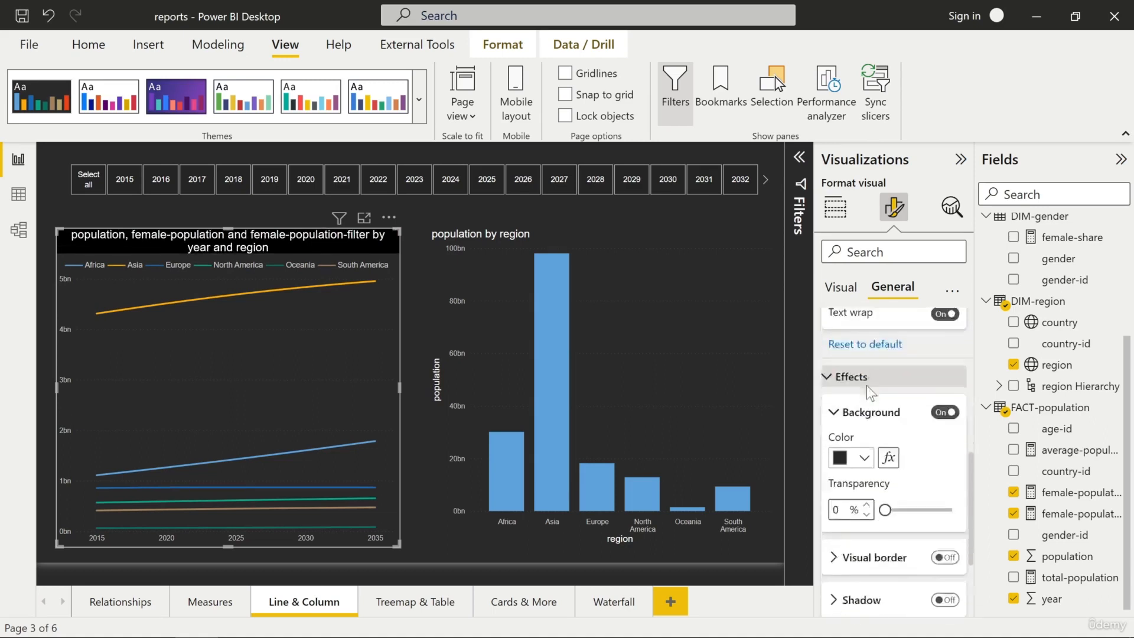
scroll(873, 392, up, 4)
scroll(874, 390, up, 3)
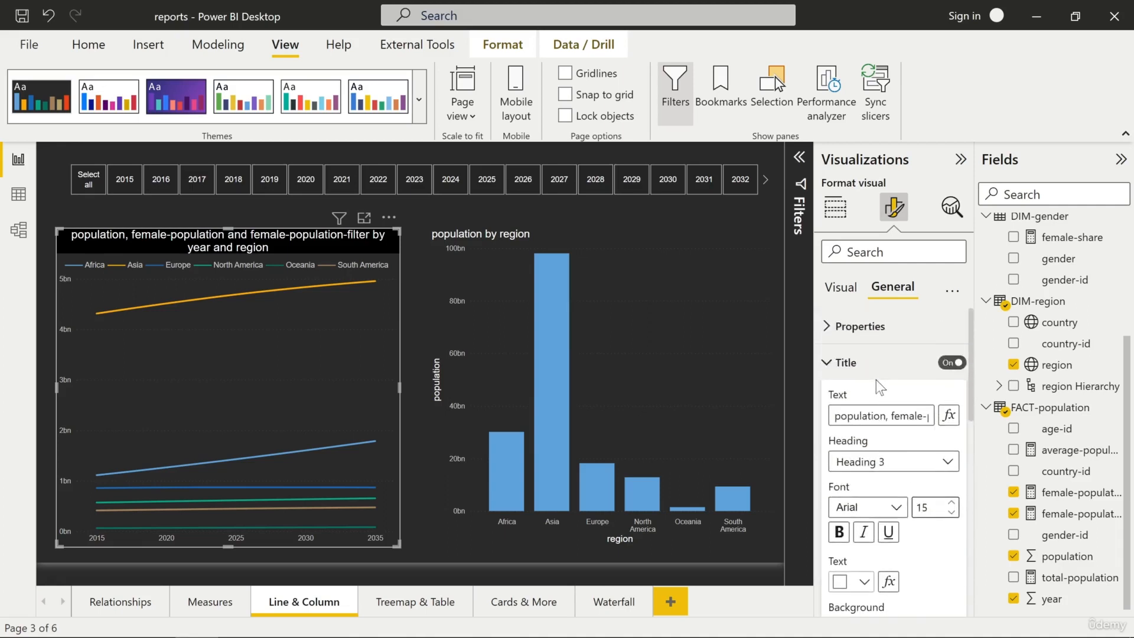
scroll(864, 387, down, 1)
scroll(880, 407, down, 3)
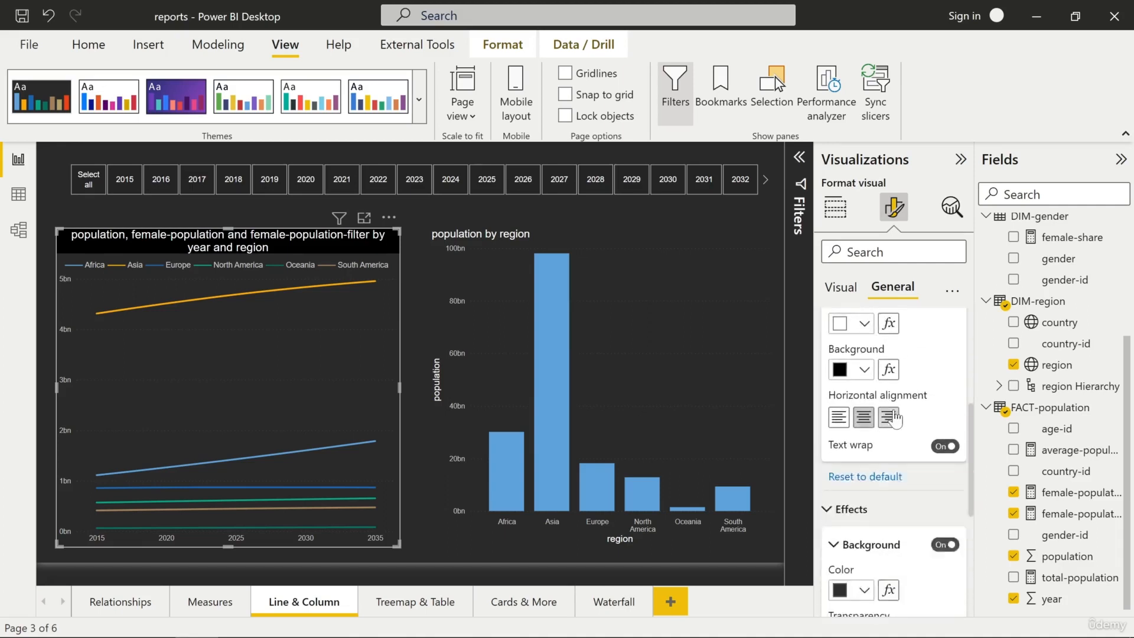
scroll(891, 421, down, 2)
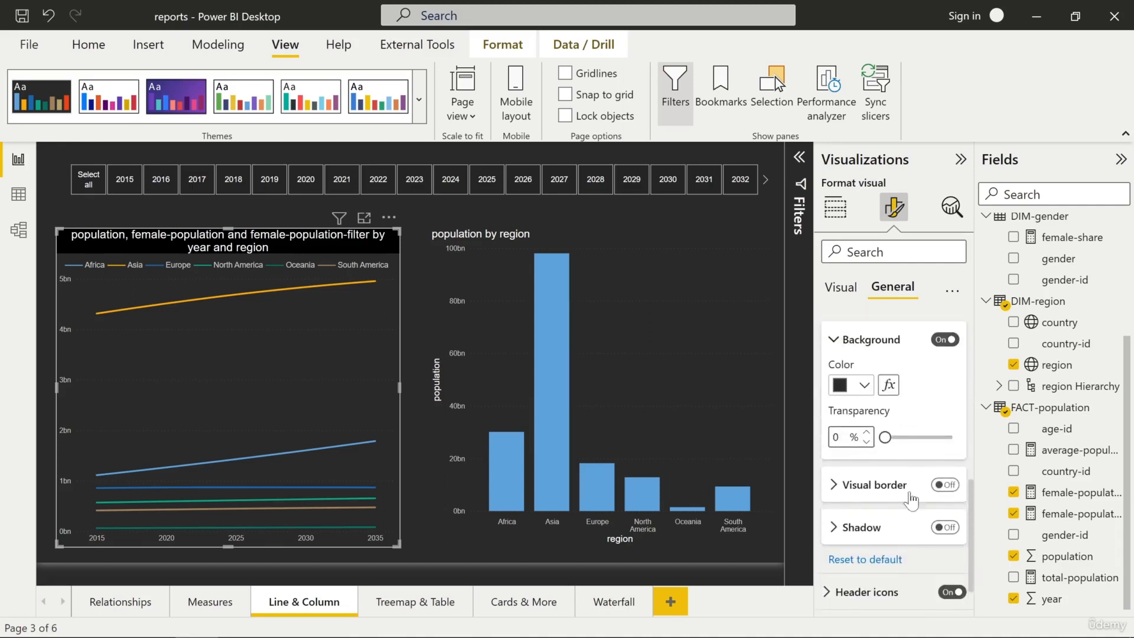
click(944, 486)
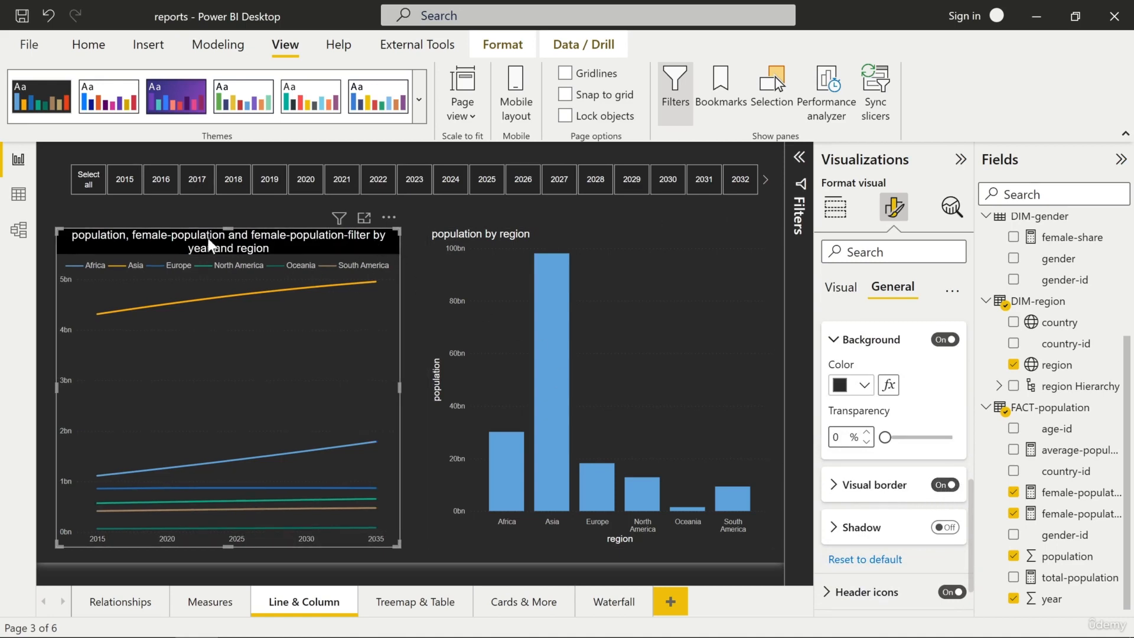
Resize the line chart so it extends higher and wider toward the column chart
click(413, 272)
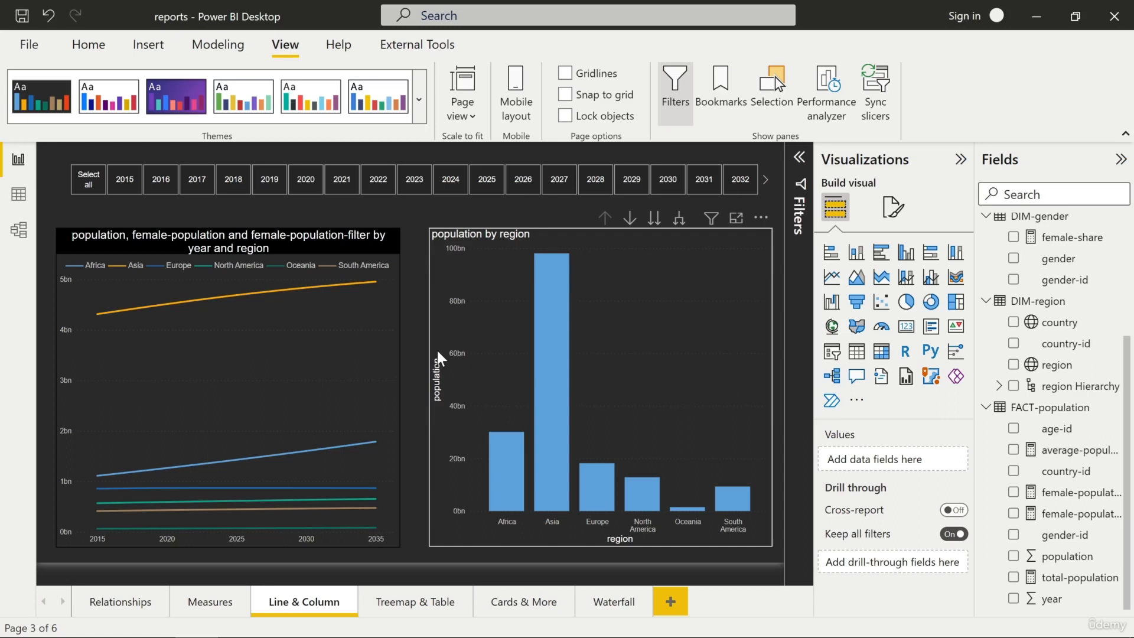
click(390, 231)
drag(396, 228, 407, 213)
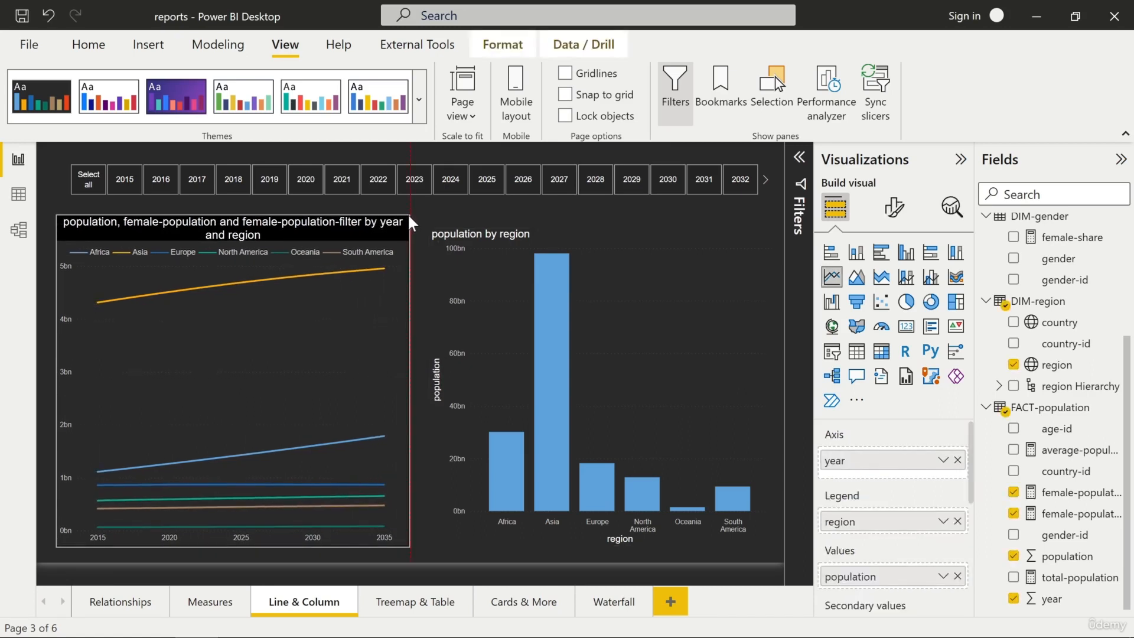
Resize the column chart so it extends higher and further left beside the line chart
click(569, 223)
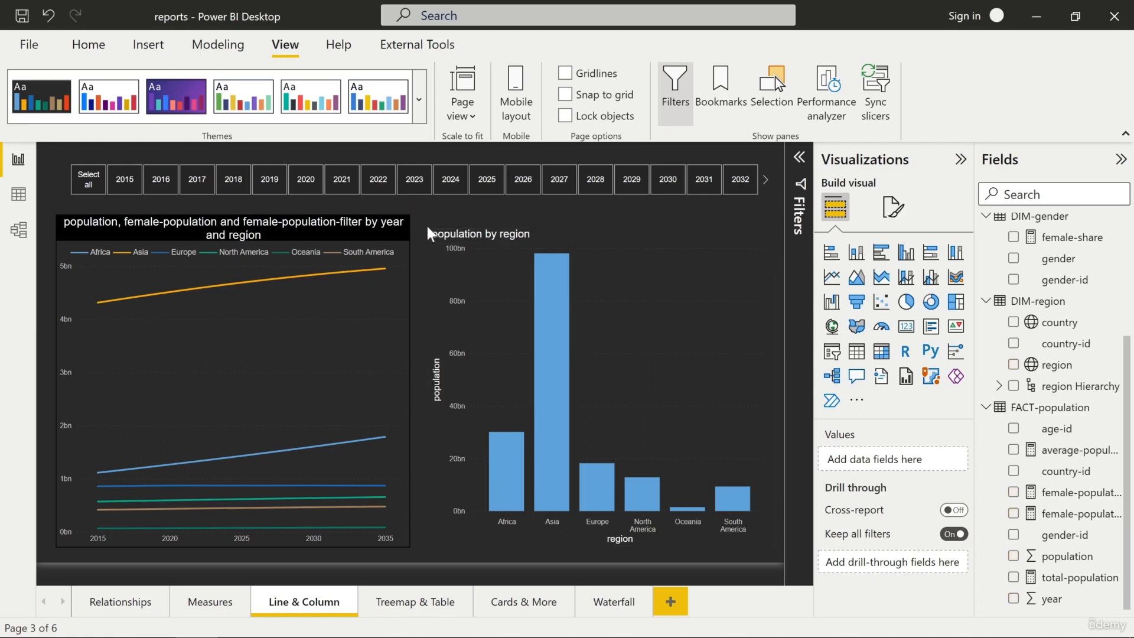
click(428, 225)
drag(429, 225, 423, 215)
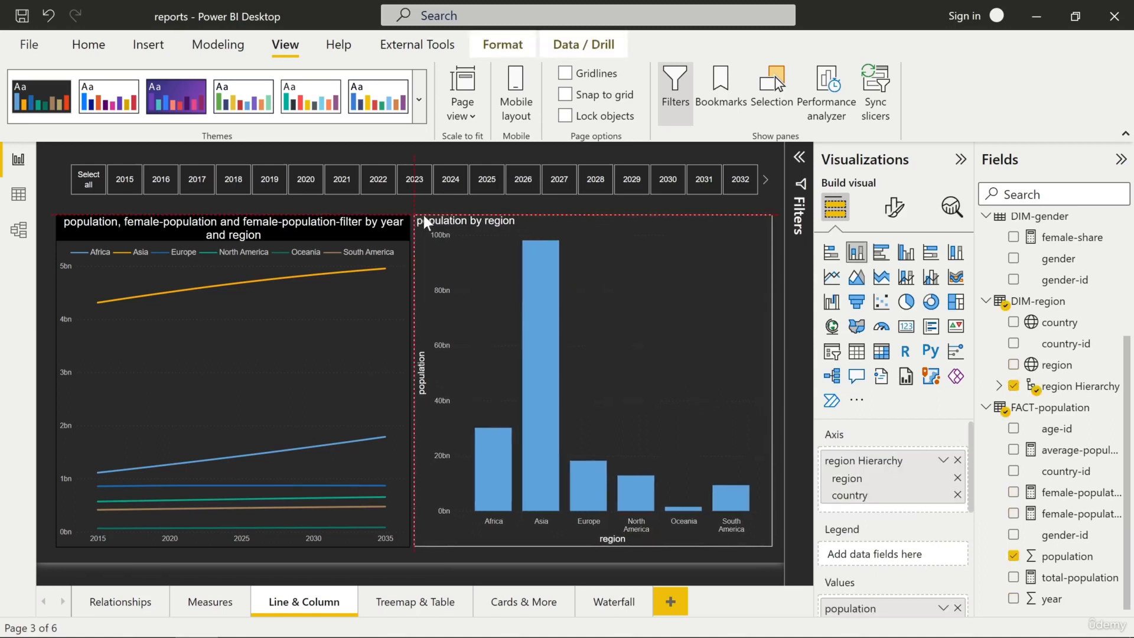
Copy the line chart's formatting onto the column chart with Format painter
click(370, 227)
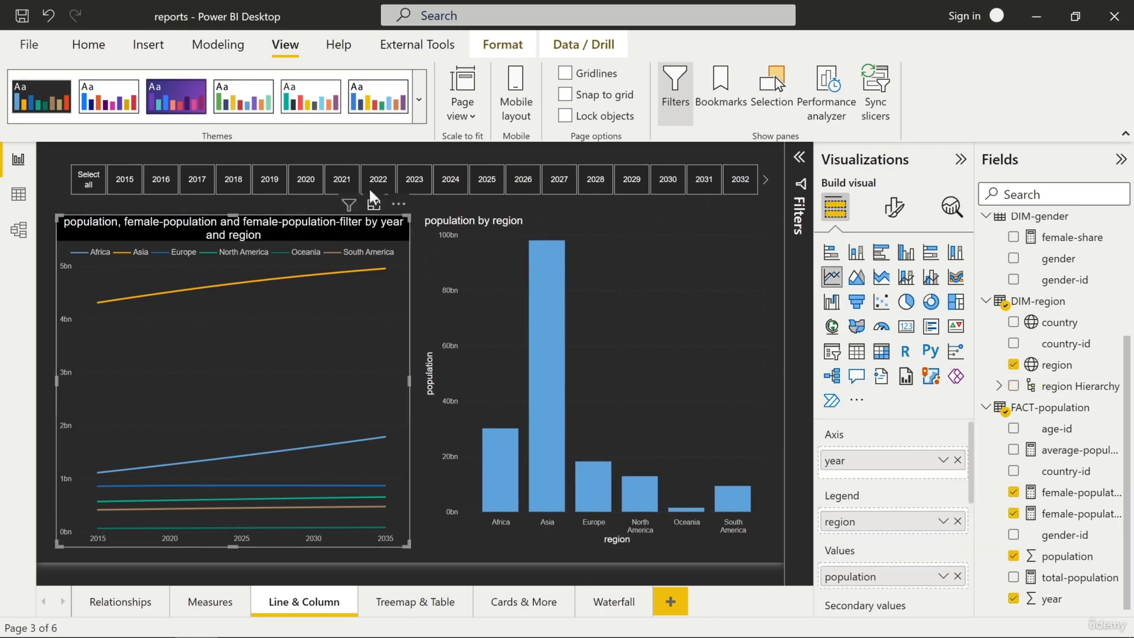
click(84, 45)
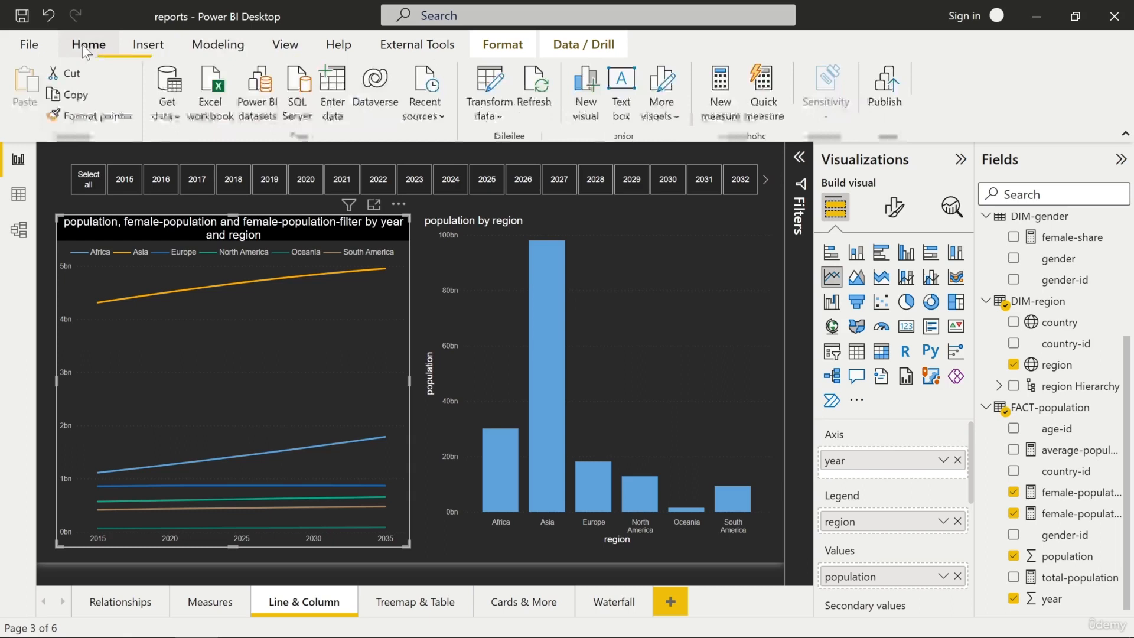
click(95, 115)
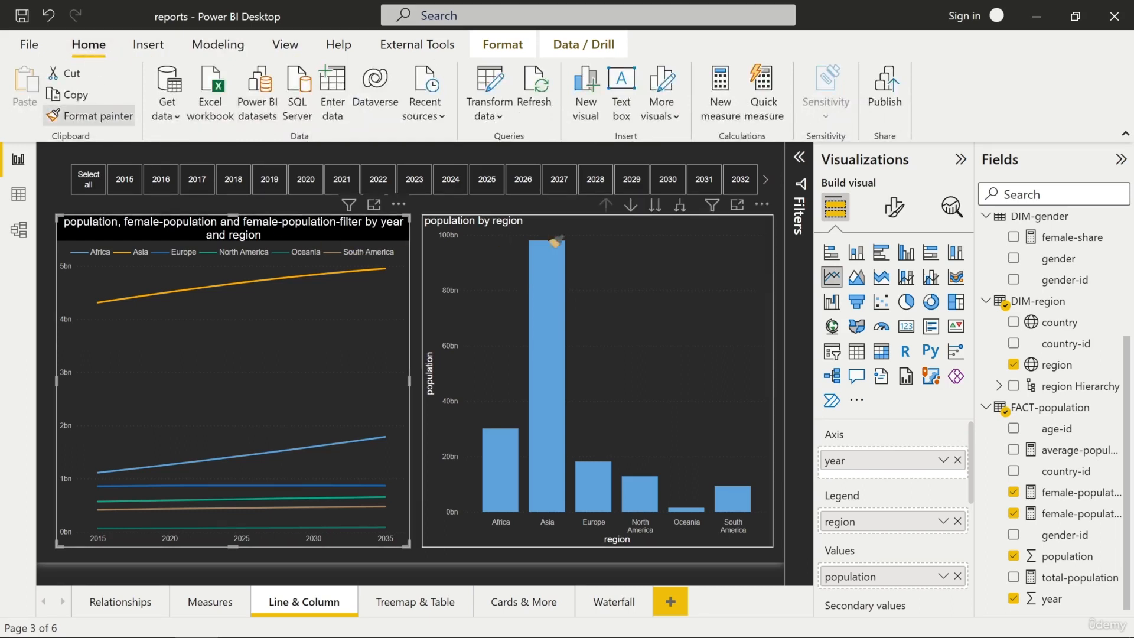
click(473, 267)
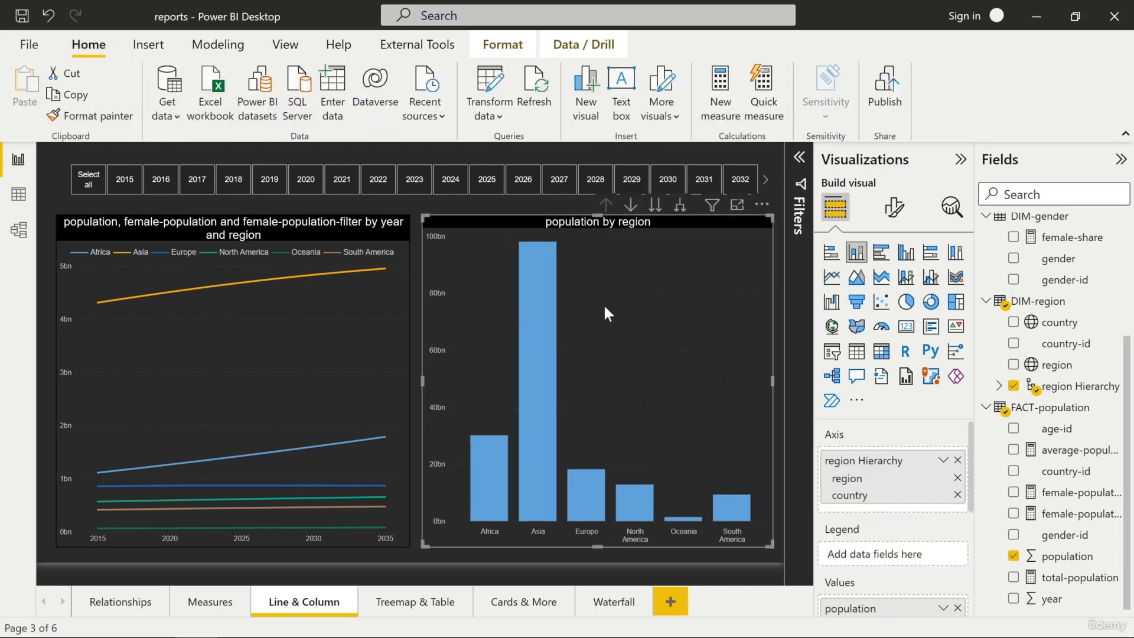
Paint the same formatting onto the treemap on the Treemap & Table page
click(91, 115)
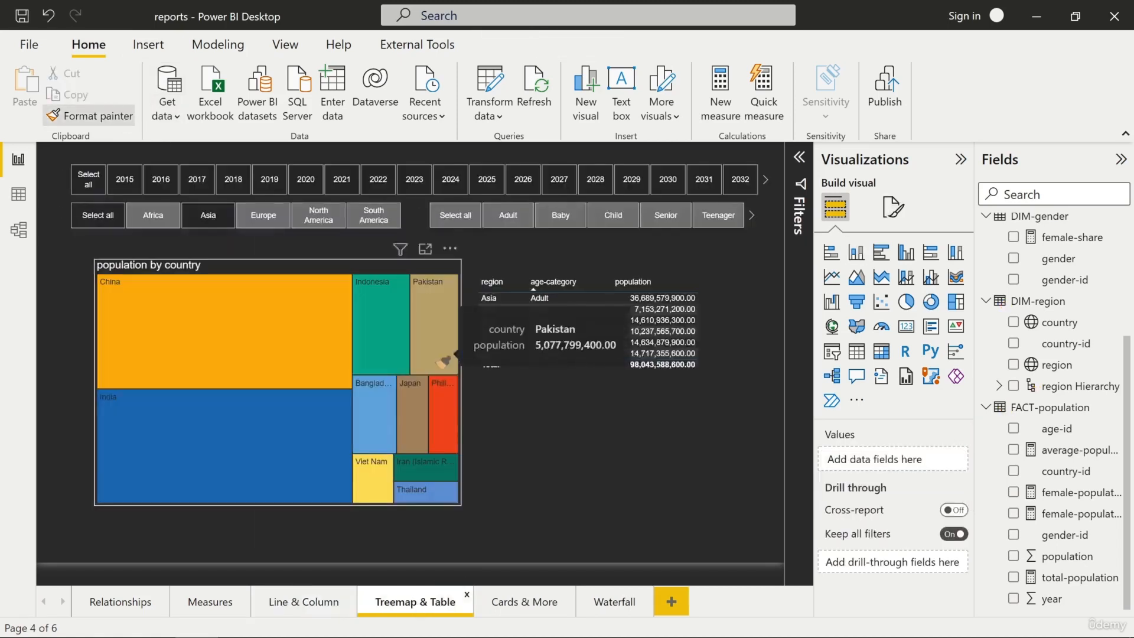
click(271, 270)
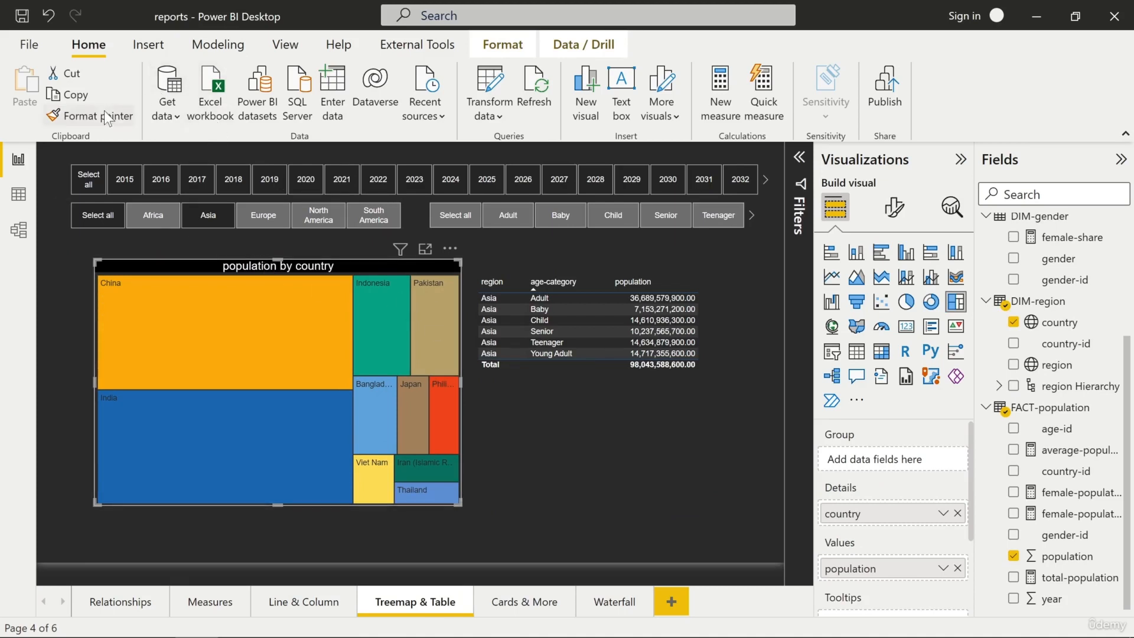
click(514, 322)
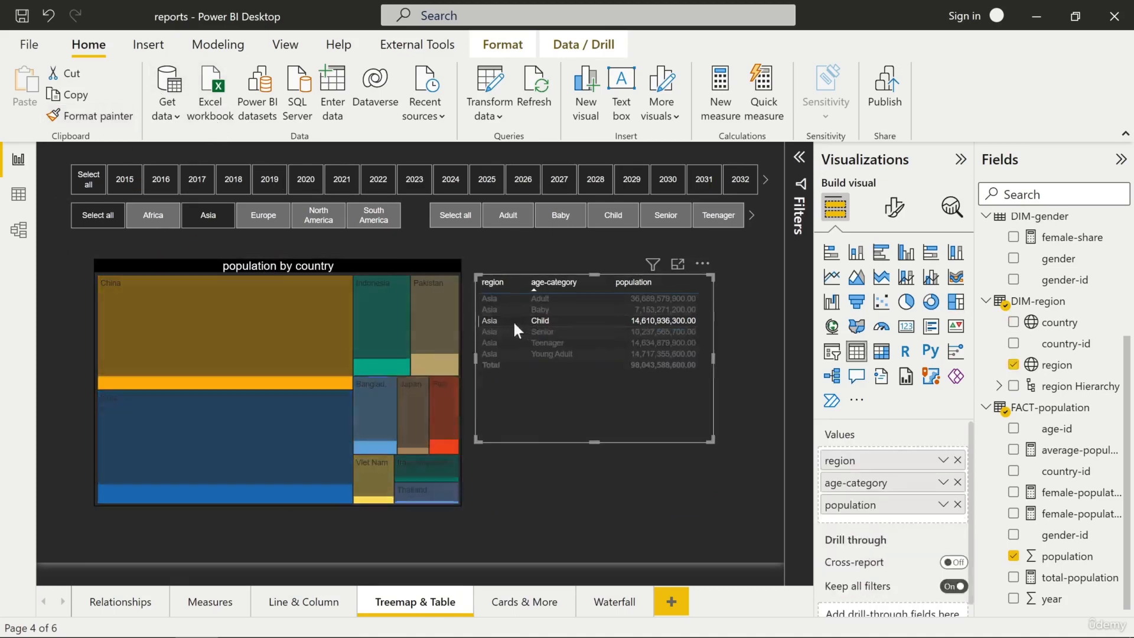
click(495, 320)
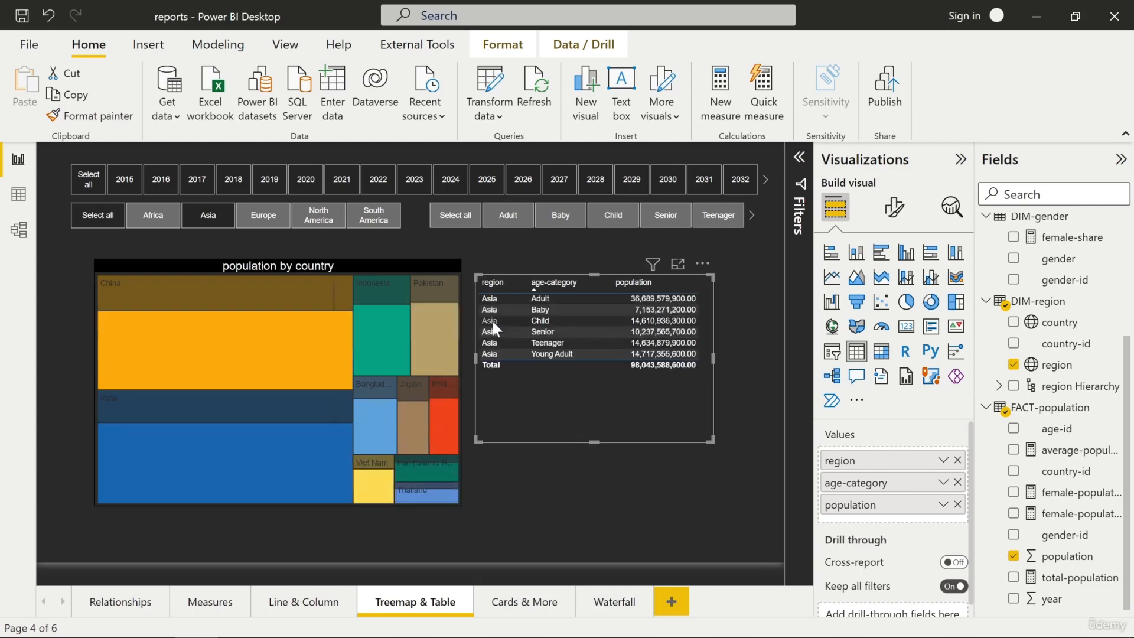
Paint the formatting onto the line chart on the Cards & More page
click(121, 121)
click(511, 603)
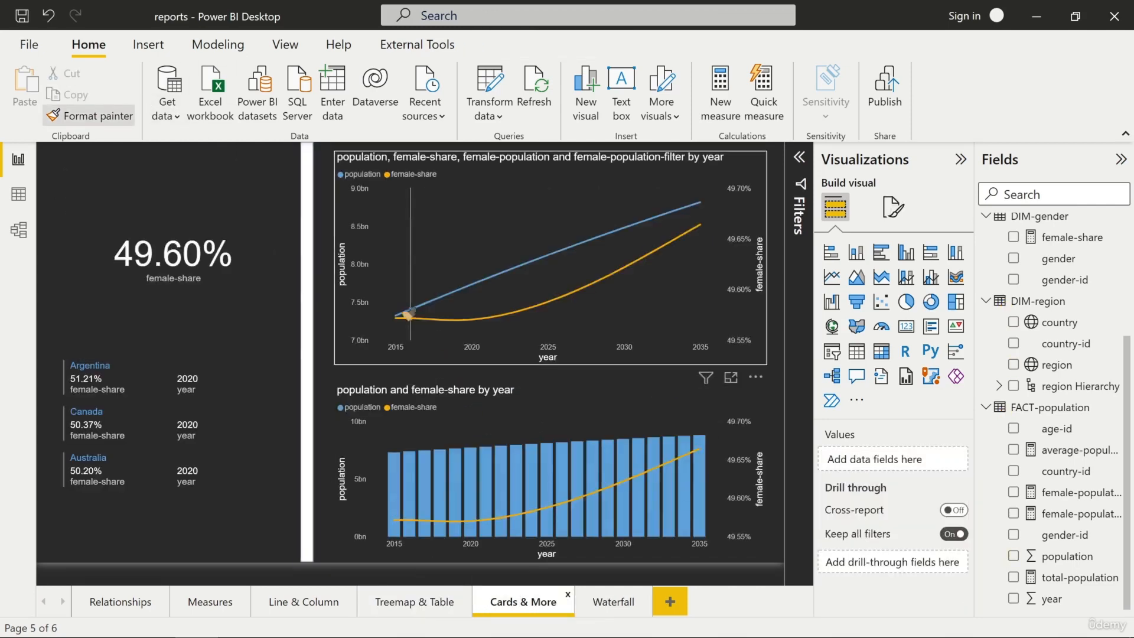
click(420, 225)
Paint the formatting onto the column-and-line chart and the female-share card
click(113, 109)
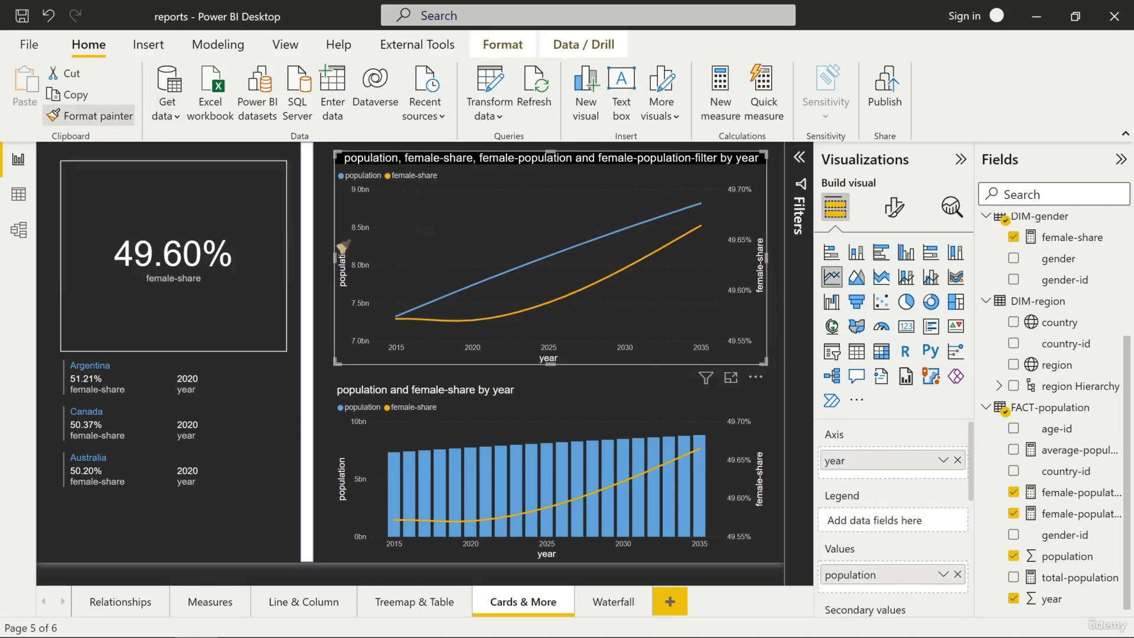
click(444, 420)
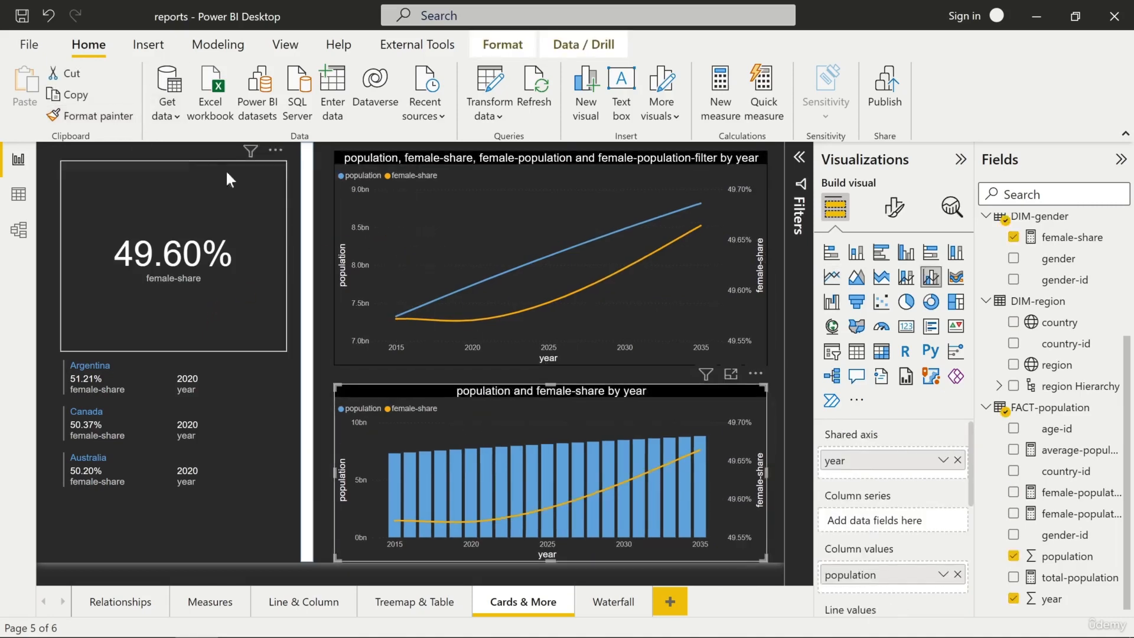
click(120, 117)
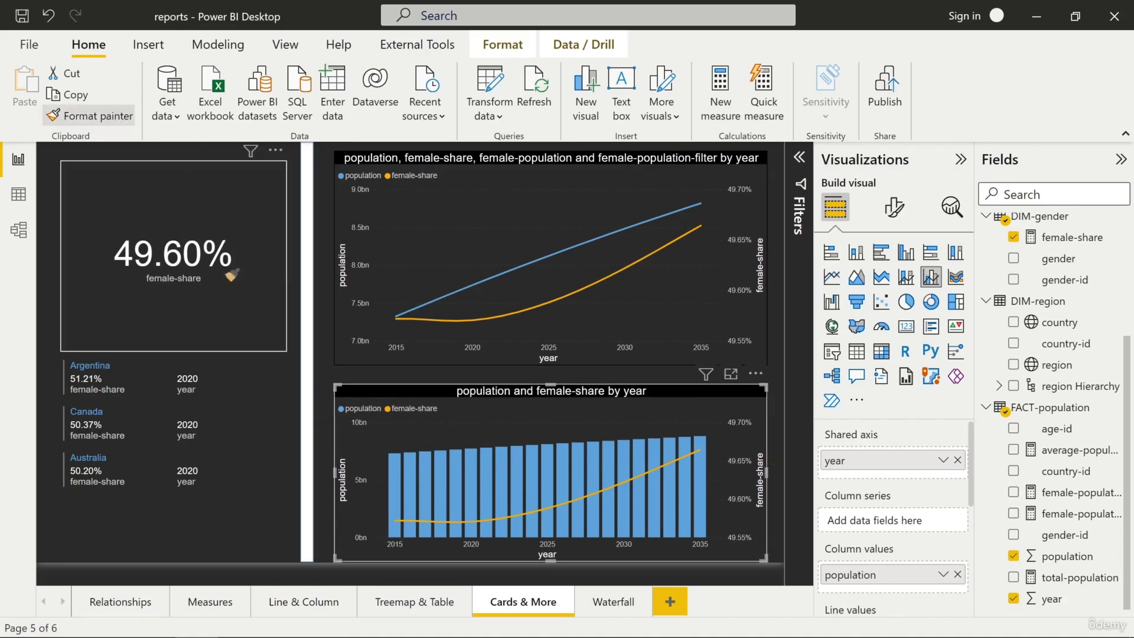
click(237, 264)
Paint the formatting onto the multi-row card listing Argentina, Canada and Australia
click(120, 116)
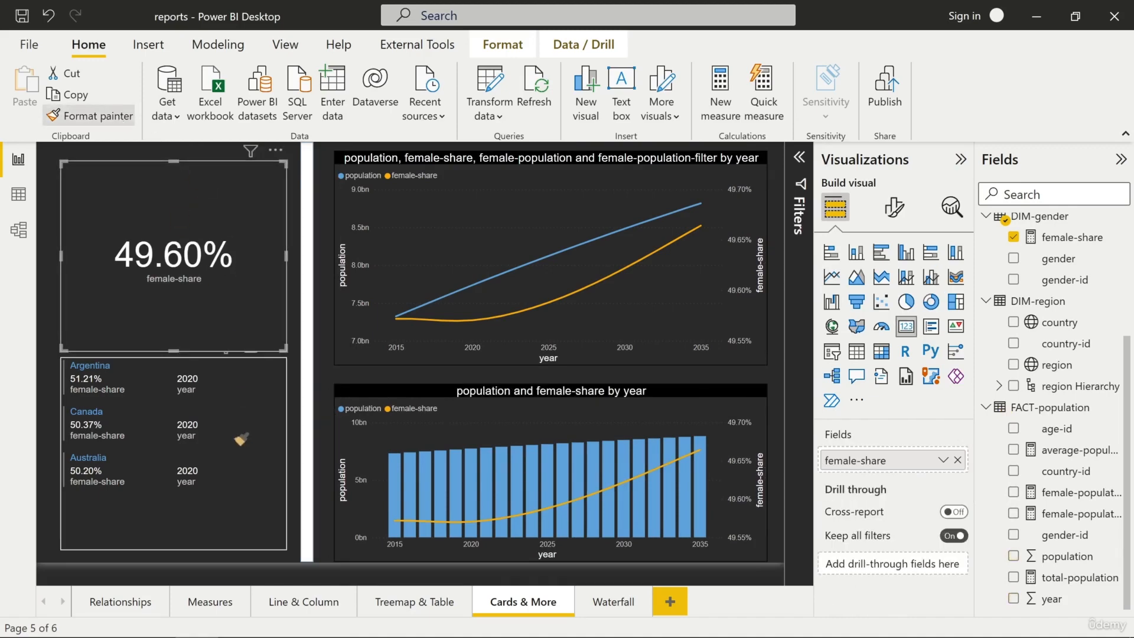
click(240, 438)
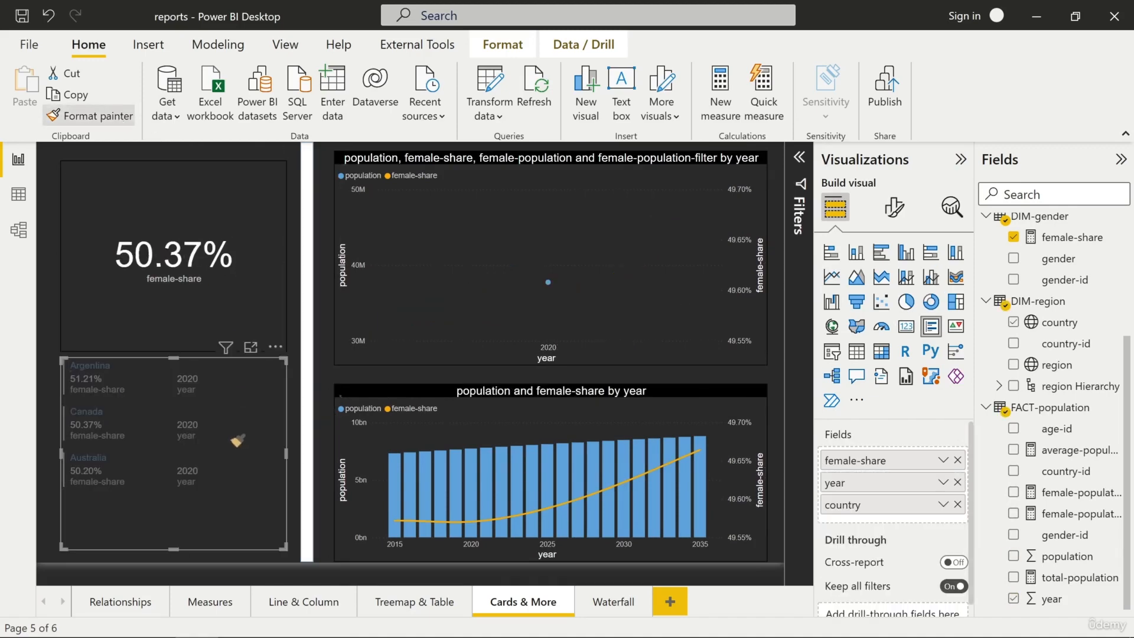
click(193, 431)
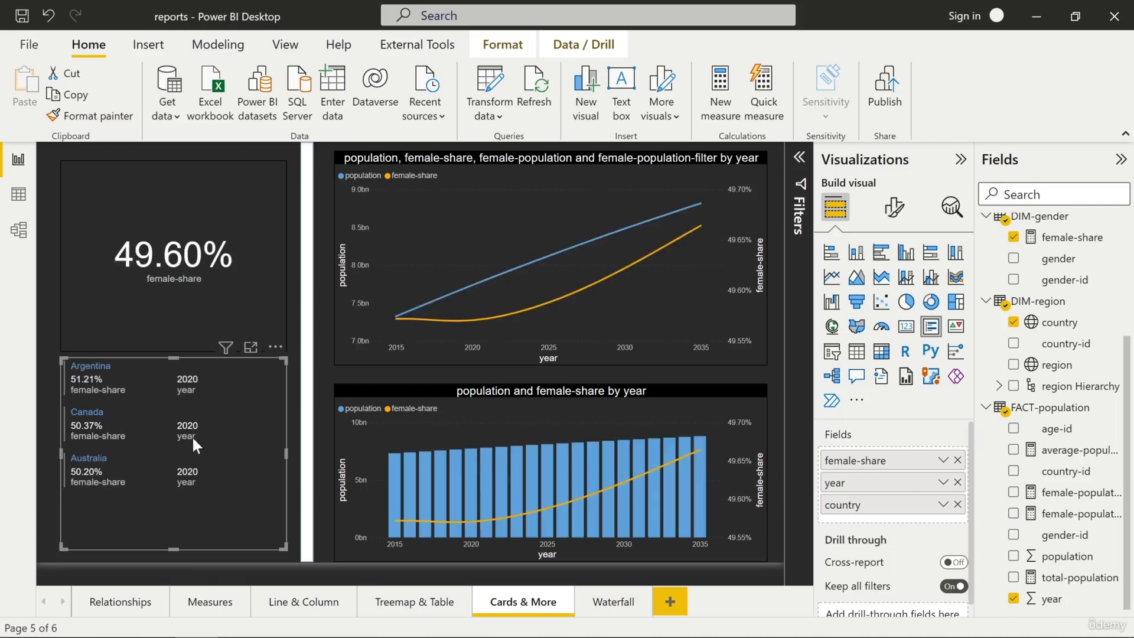
Paint the formatting onto the waterfall chart on the Waterfall page
click(125, 116)
click(614, 601)
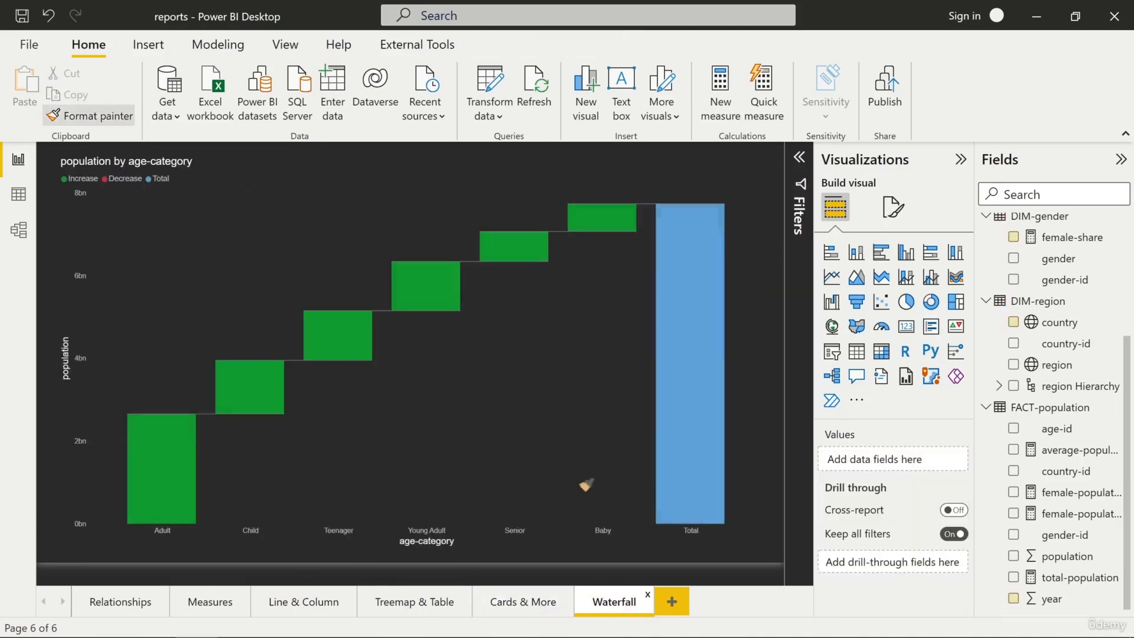
click(433, 260)
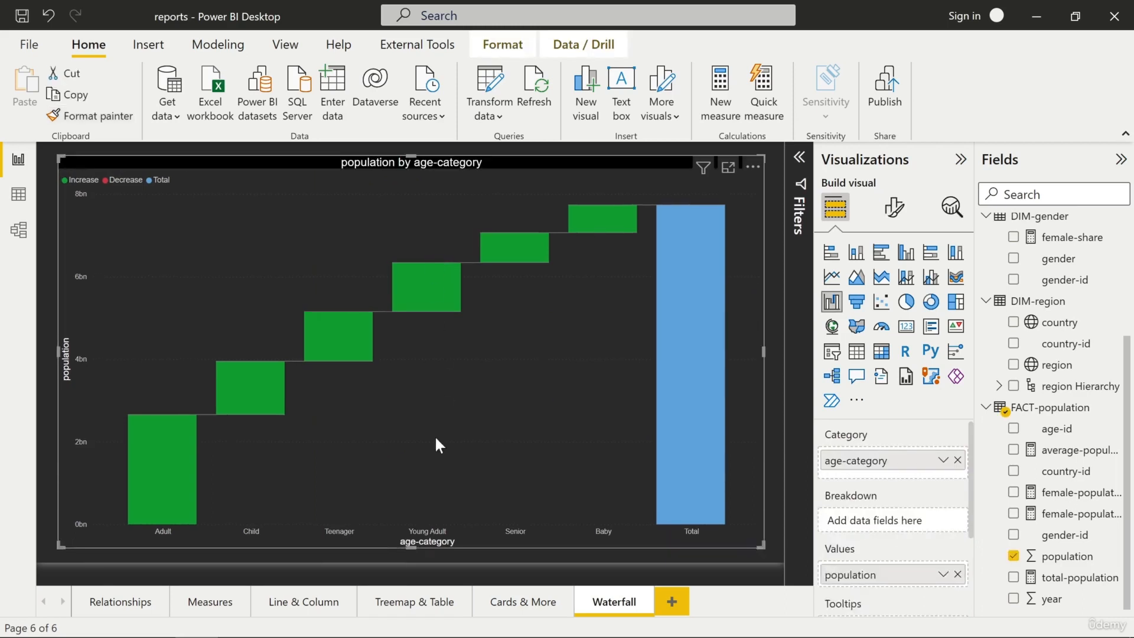
click(604, 608)
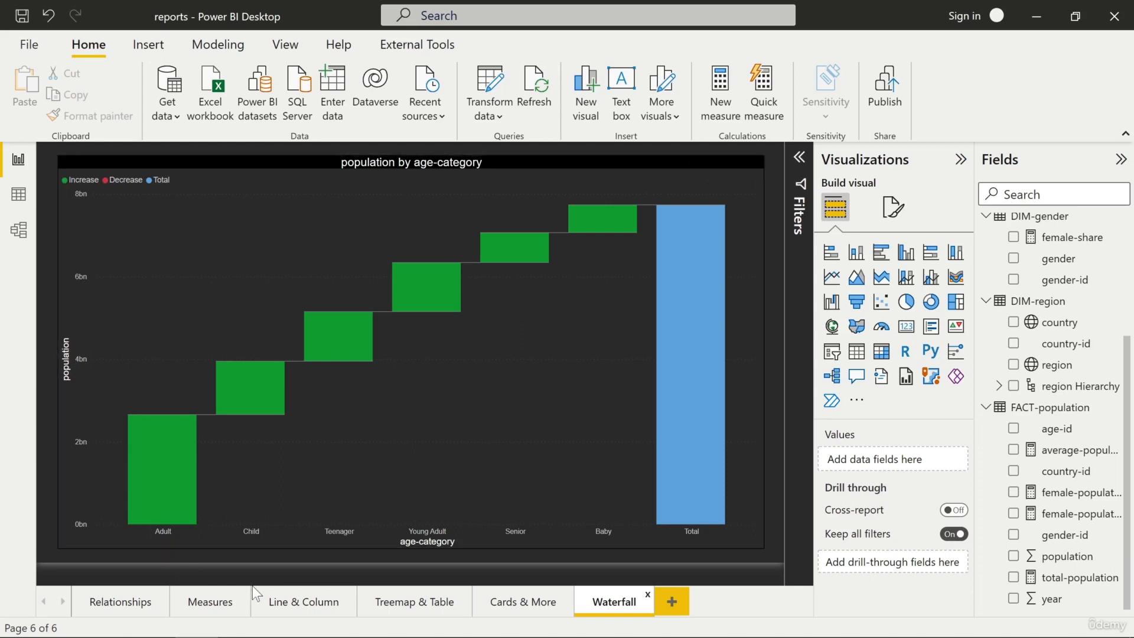
Move the total-population and female-population-filter cards upward on the Measures page
click(279, 584)
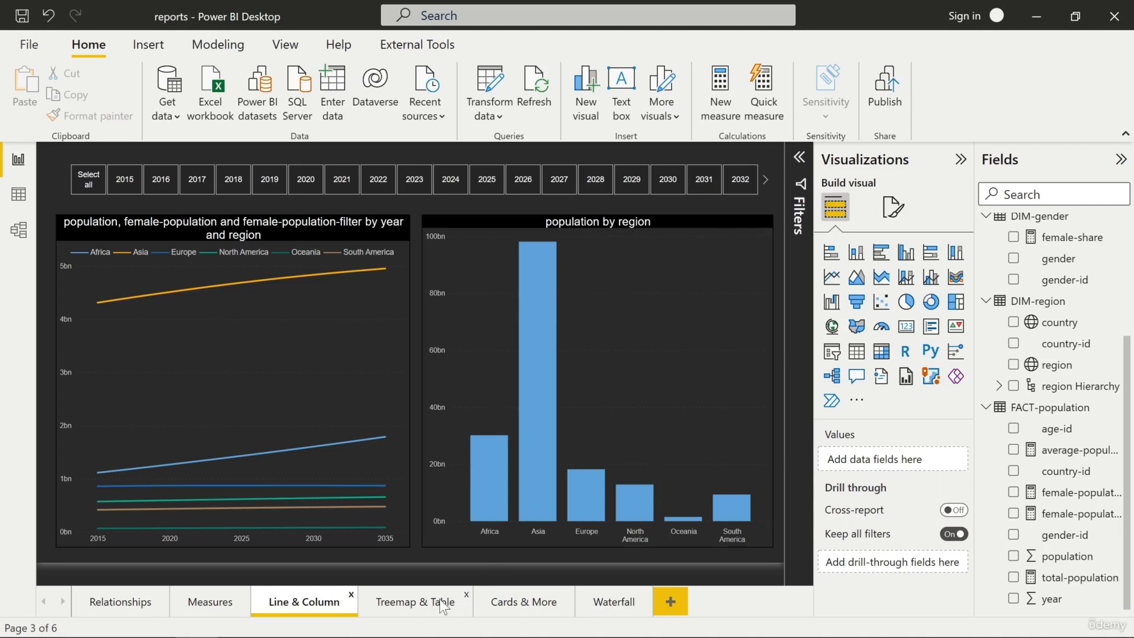
click(605, 606)
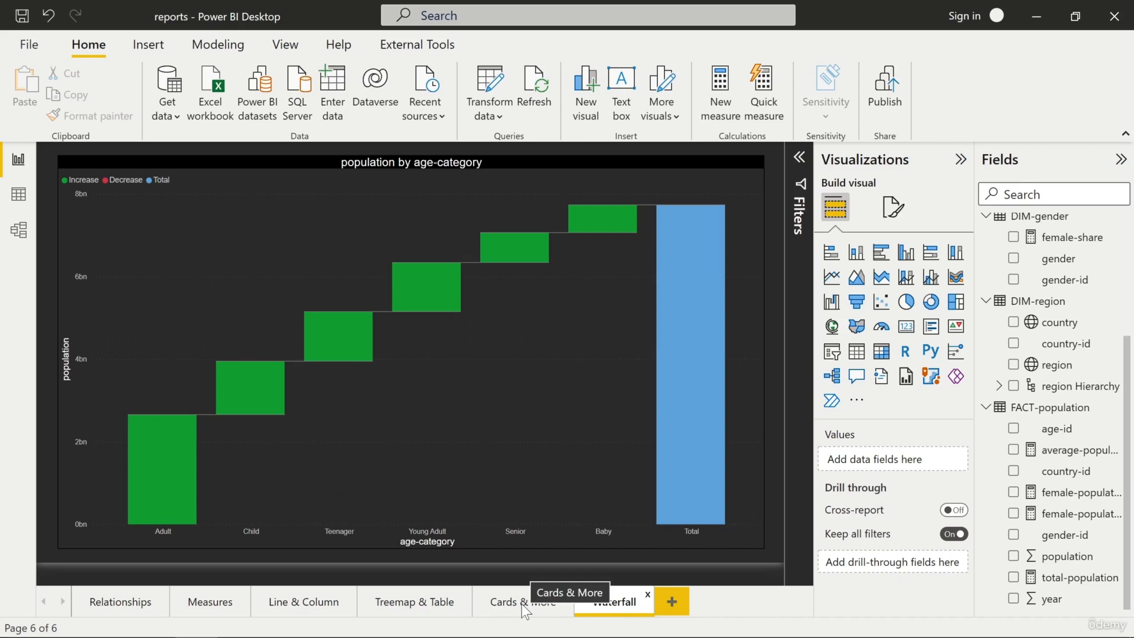
click(199, 602)
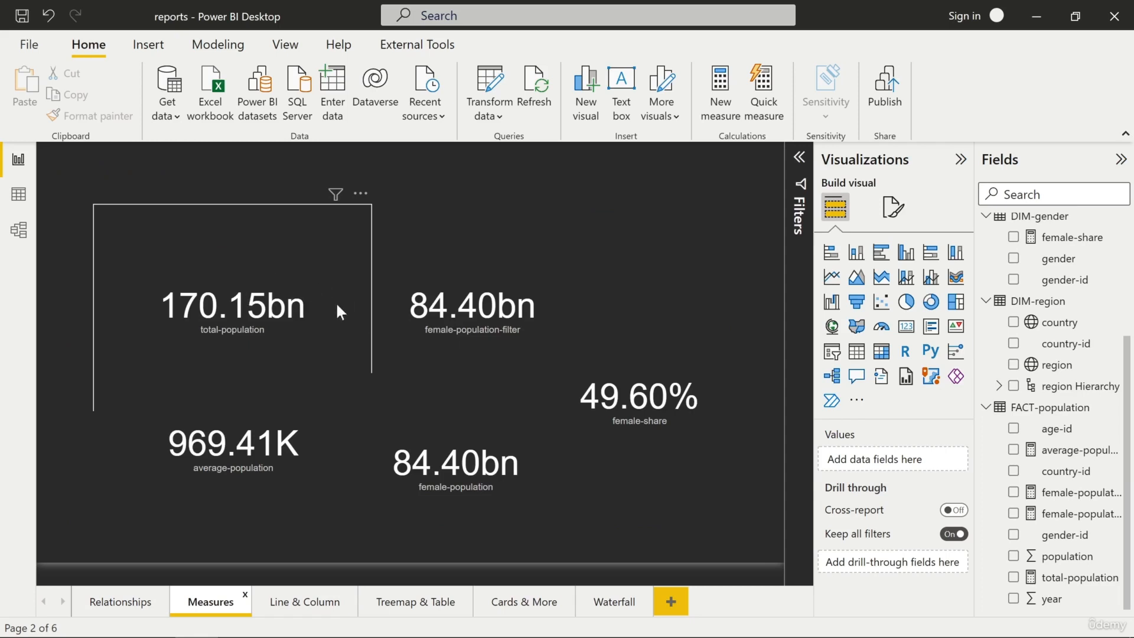
drag(337, 312, 329, 261)
drag(491, 286, 495, 253)
drag(254, 456, 257, 456)
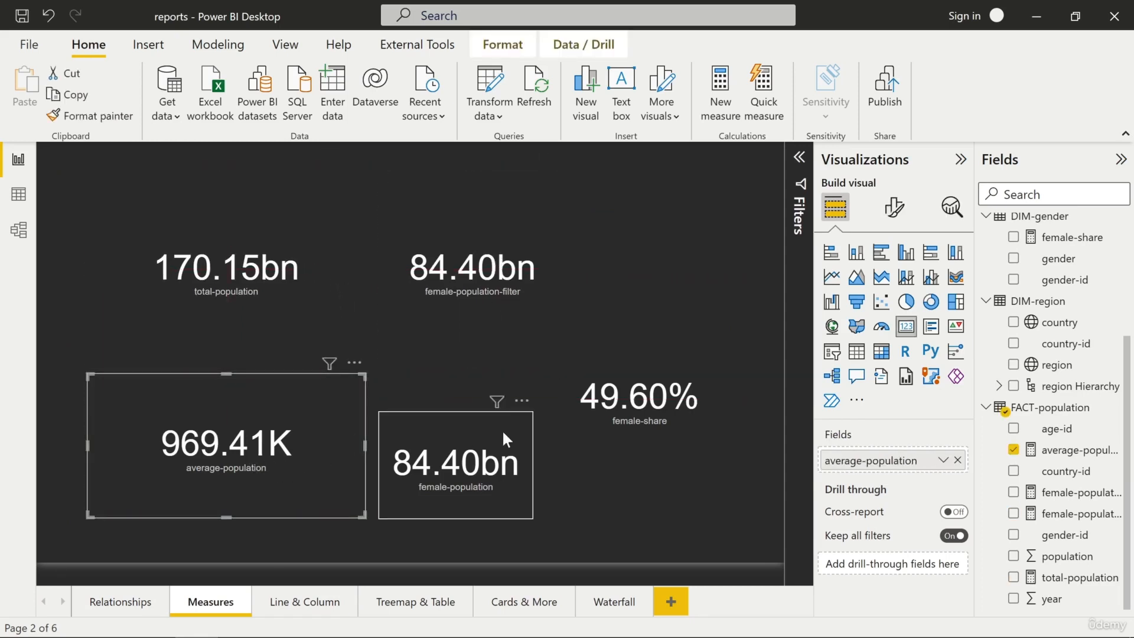
Move the female-population card slightly up and the female-share card into the top row beside the other cards
drag(460, 471, 470, 449)
drag(637, 410, 670, 287)
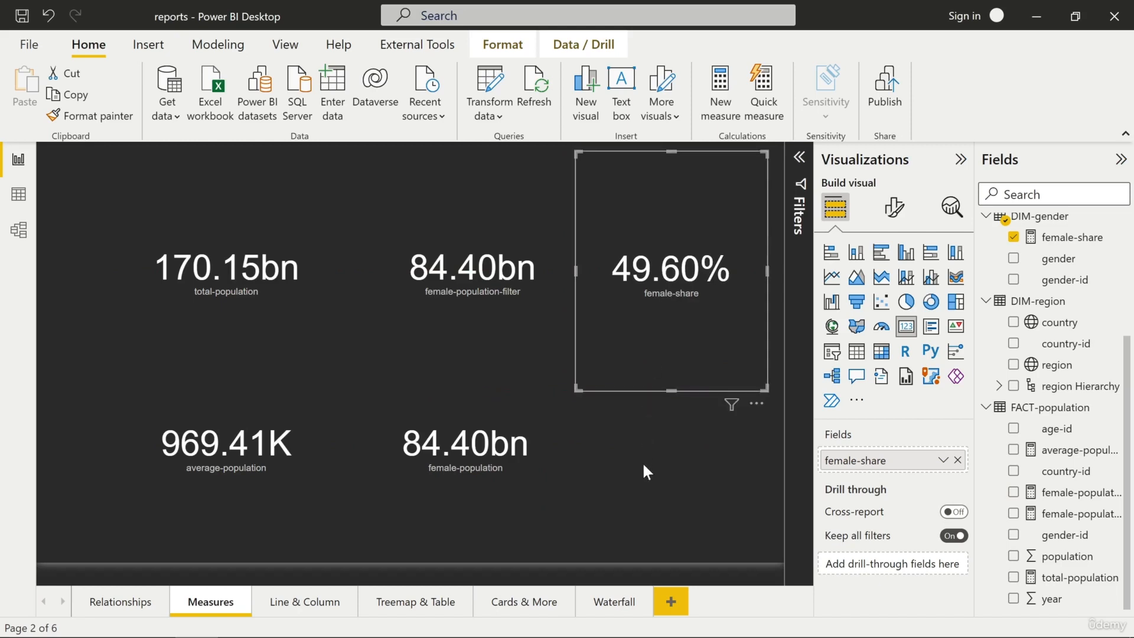
Pick up the line chart's formatting with Format painter on the Line & Column page
click(305, 607)
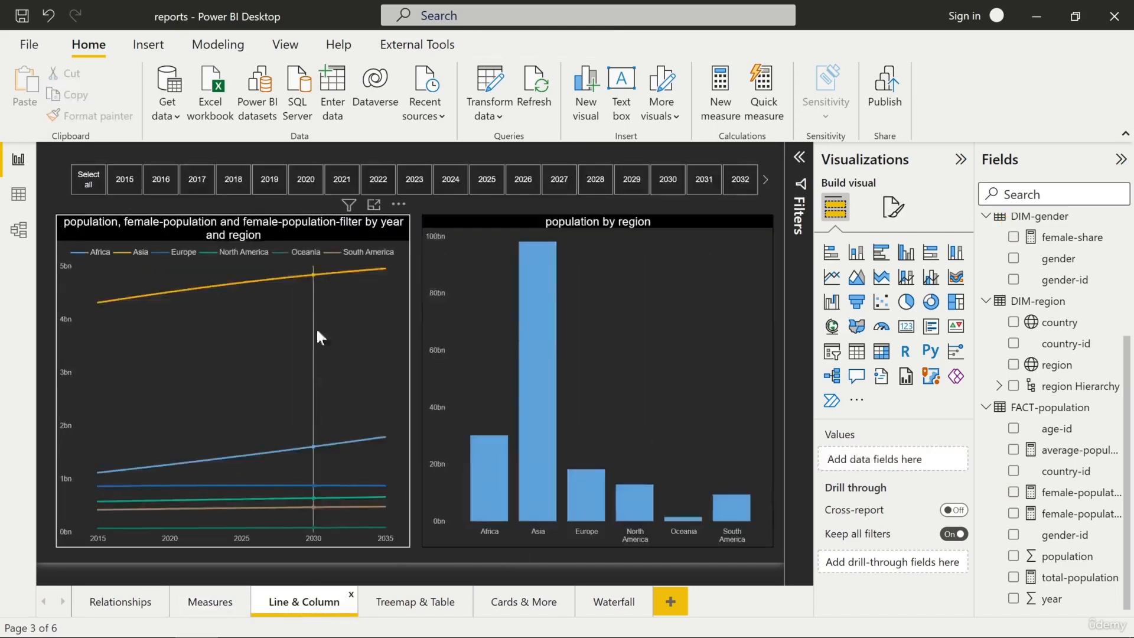
click(396, 232)
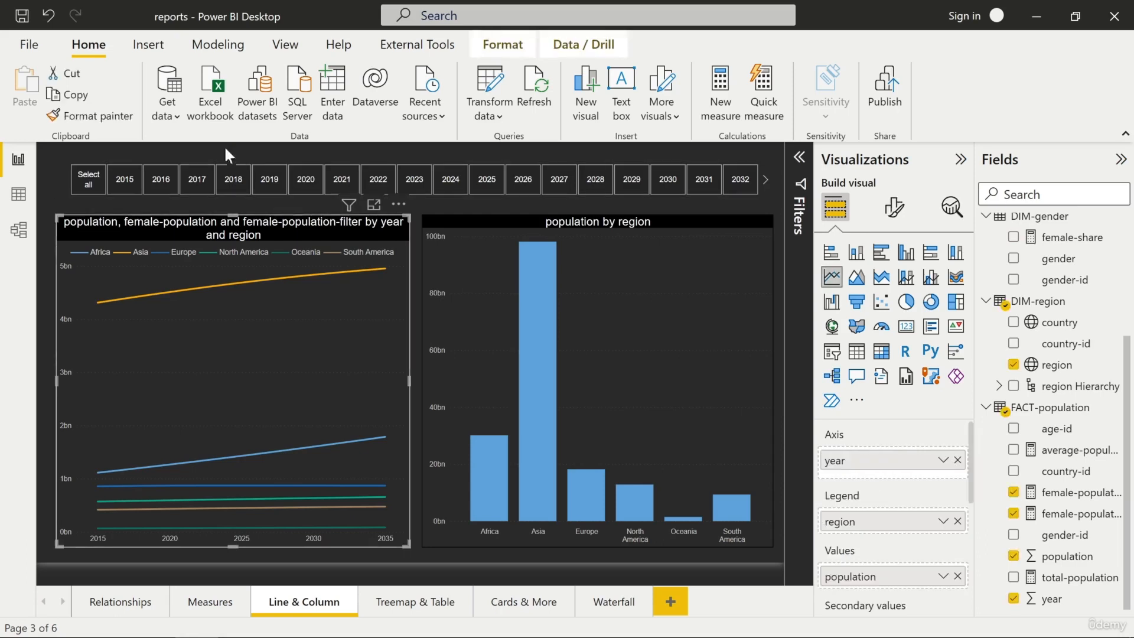
click(116, 111)
Paint the formatting onto the stacked column chart of population by year and region on the Relationships page
click(117, 594)
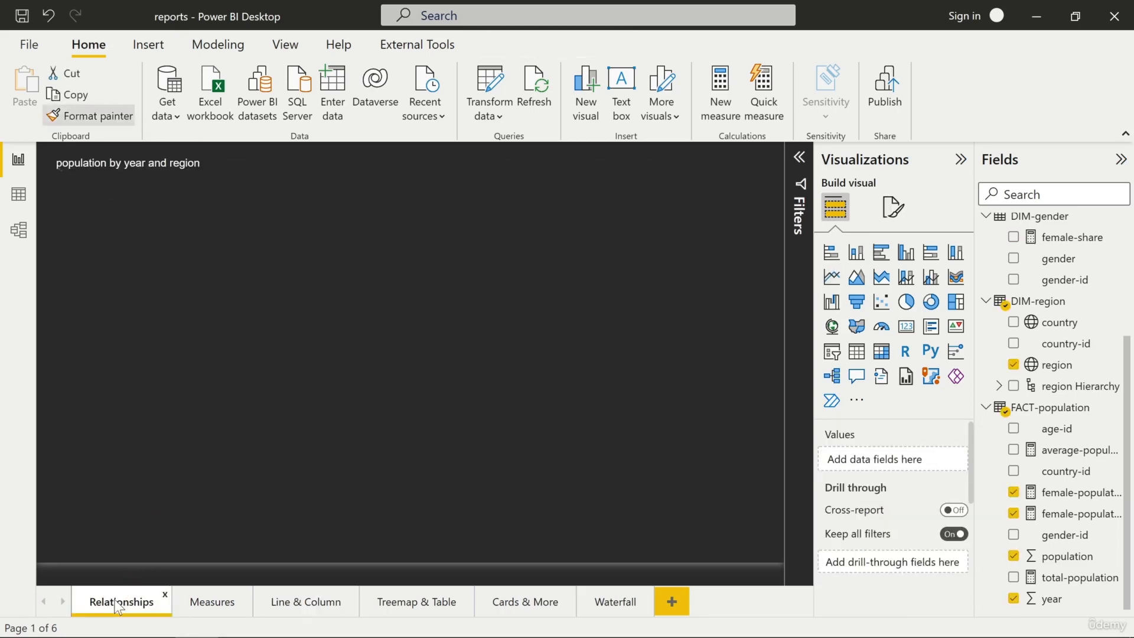
click(367, 186)
click(367, 186)
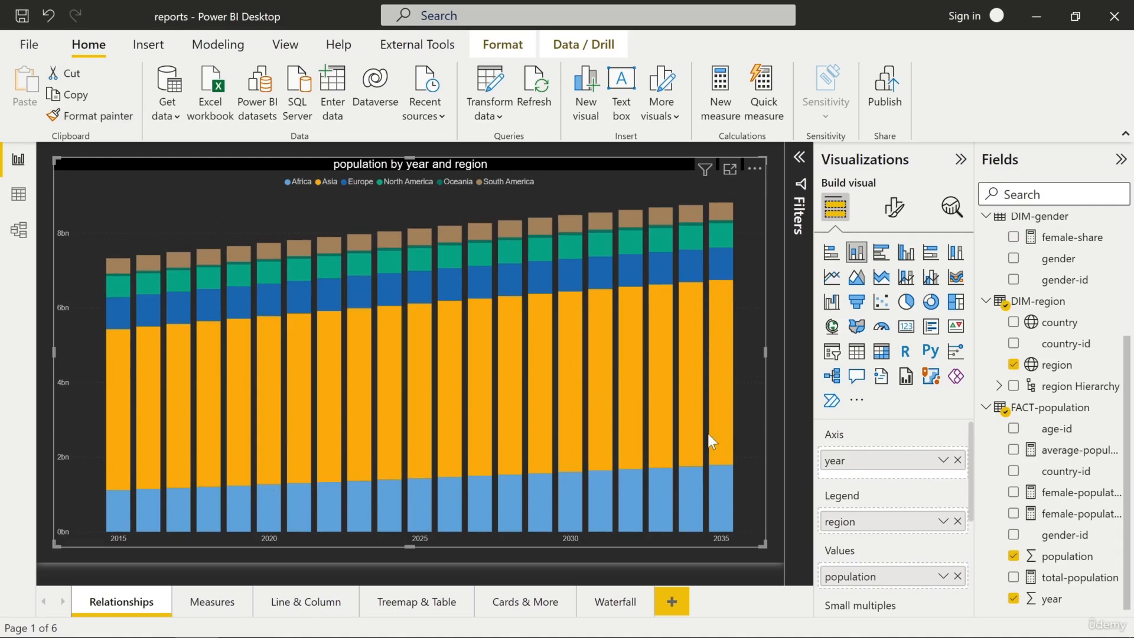
click(777, 492)
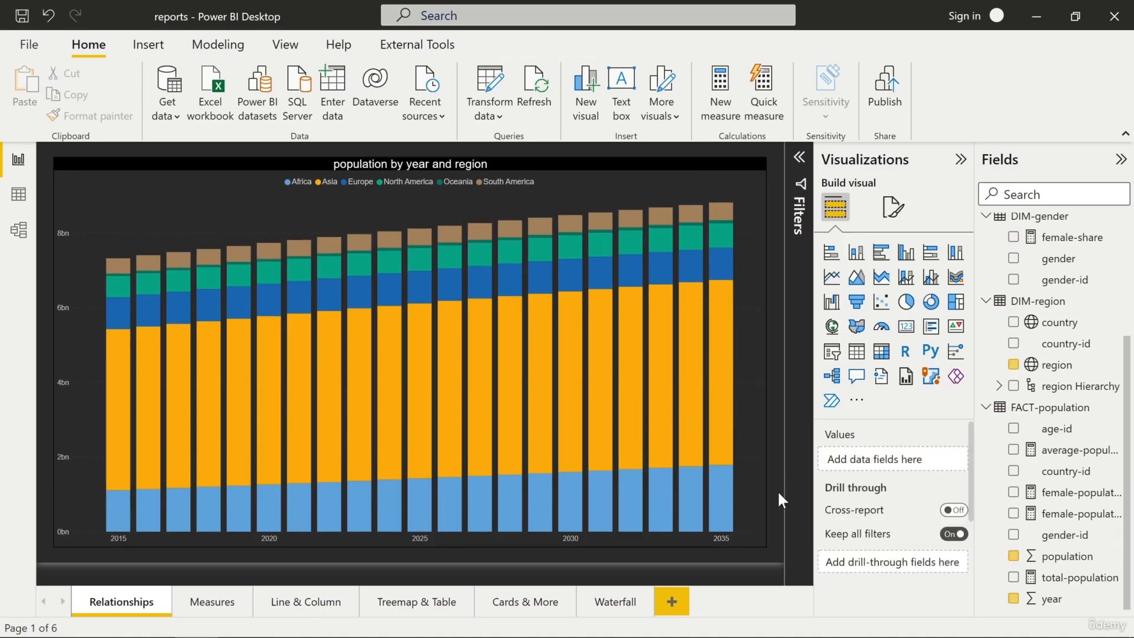